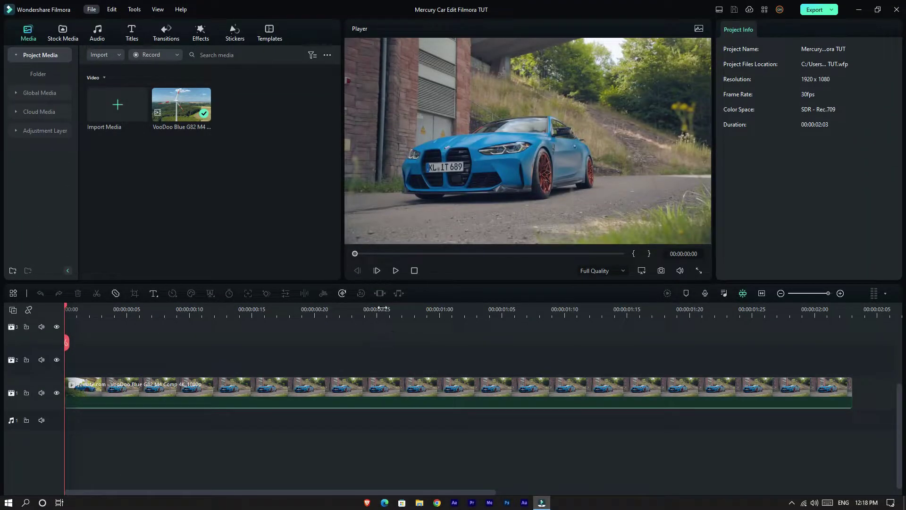
Copy the BMW clip onto track 2 above the original and park the playhead at 00:00:00:05
left_click_drag(44, 307, 14, 312)
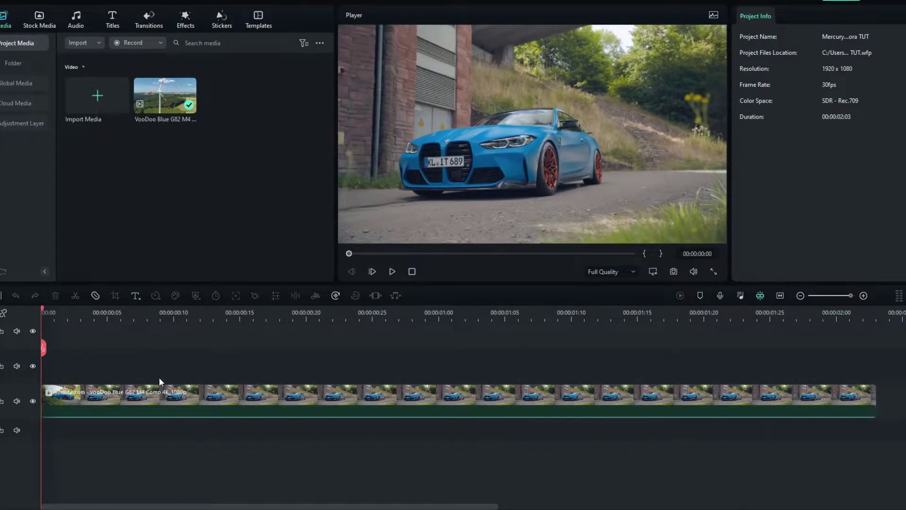
left_click(188, 402)
key("ctrl+c")
key("ctrl+v")
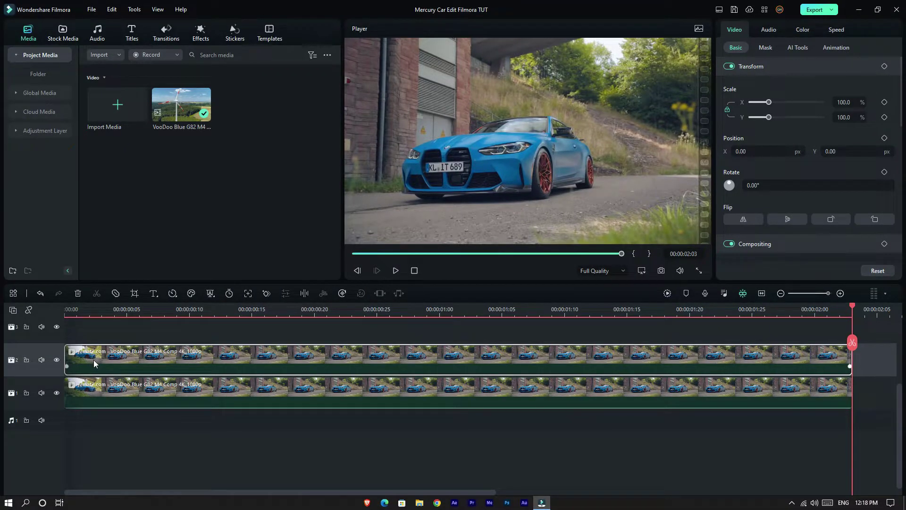
left_click(78, 312)
left_click_drag(77, 311, 189, 314)
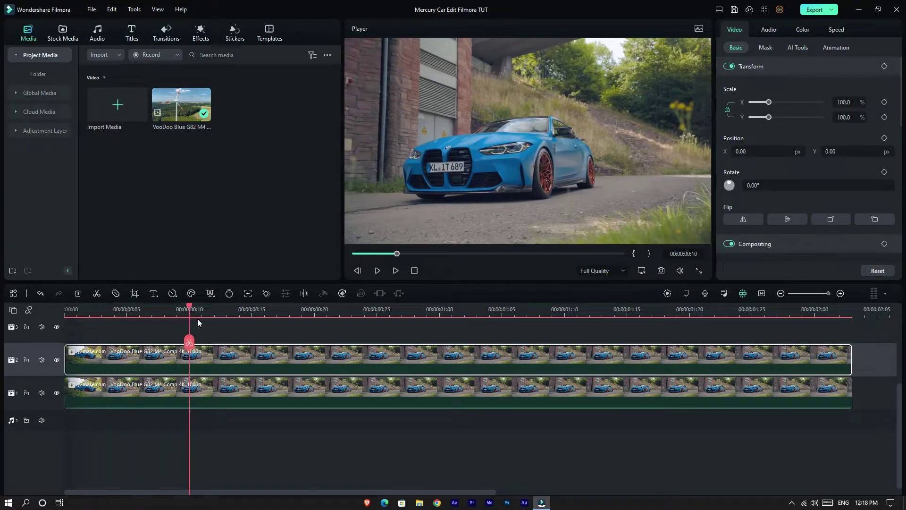
left_click(127, 313)
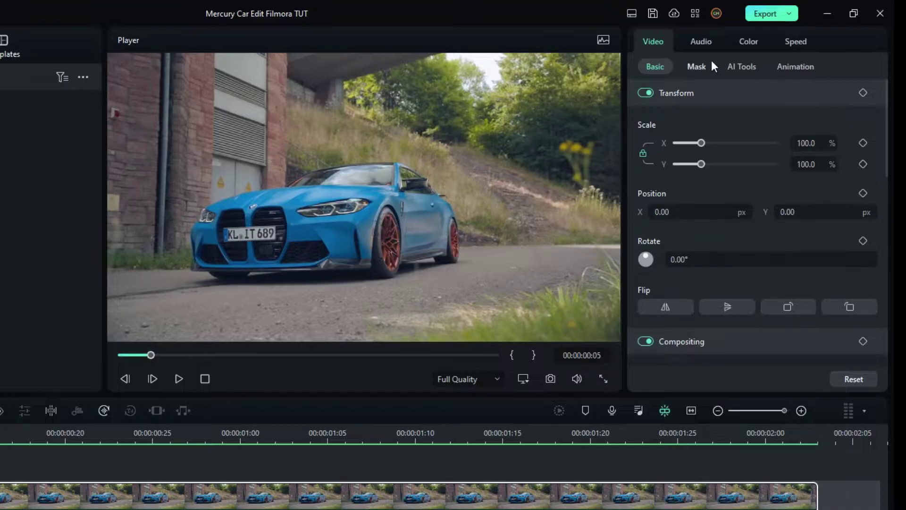
Enable Smart Cutout in the upper clip's AI Tools and launch the cutout editor
left_click(736, 66)
scroll(741, 164, "down", 5)
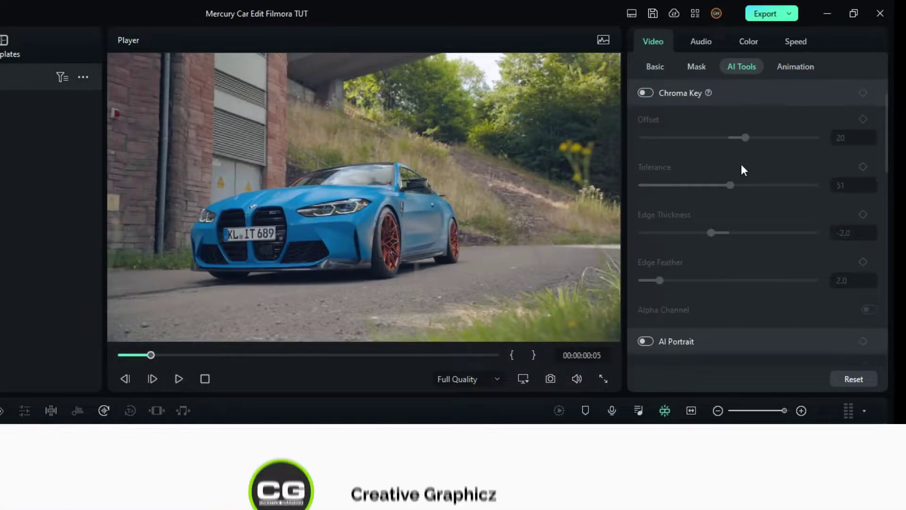
scroll(744, 171, "down", 5)
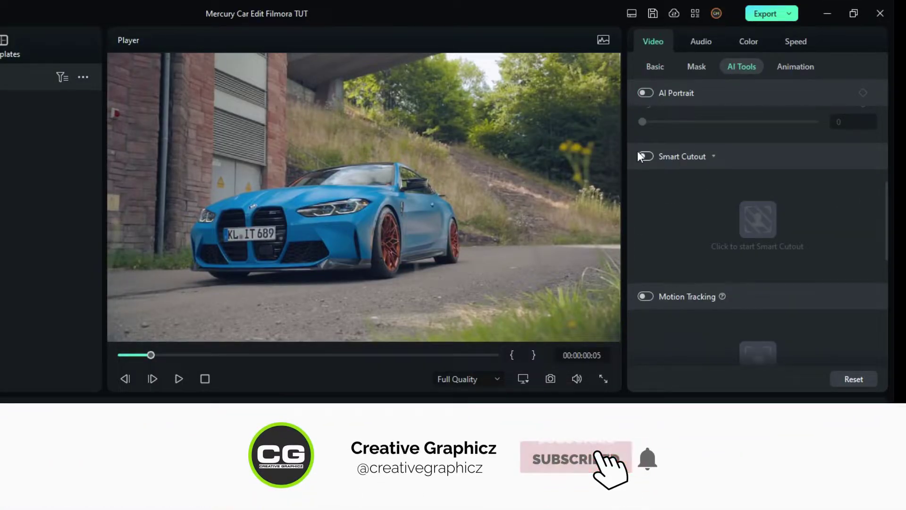
left_click(646, 155)
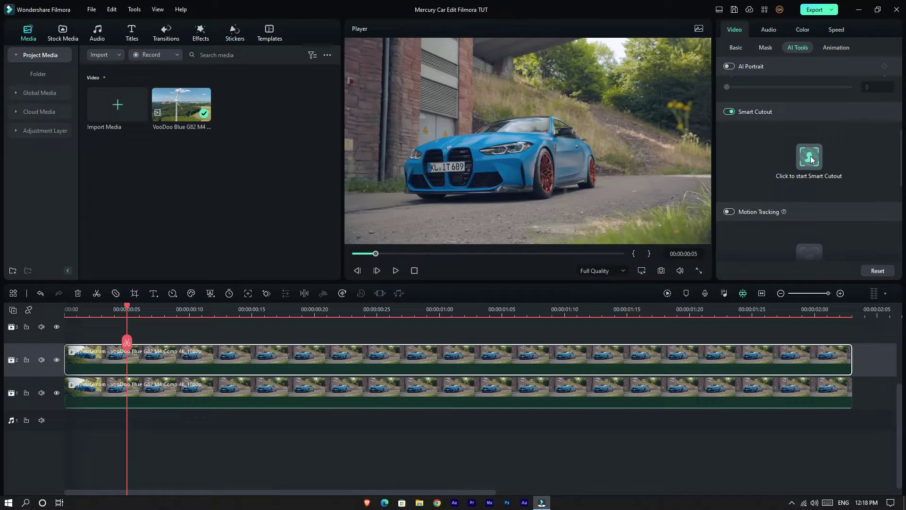
left_click(757, 217)
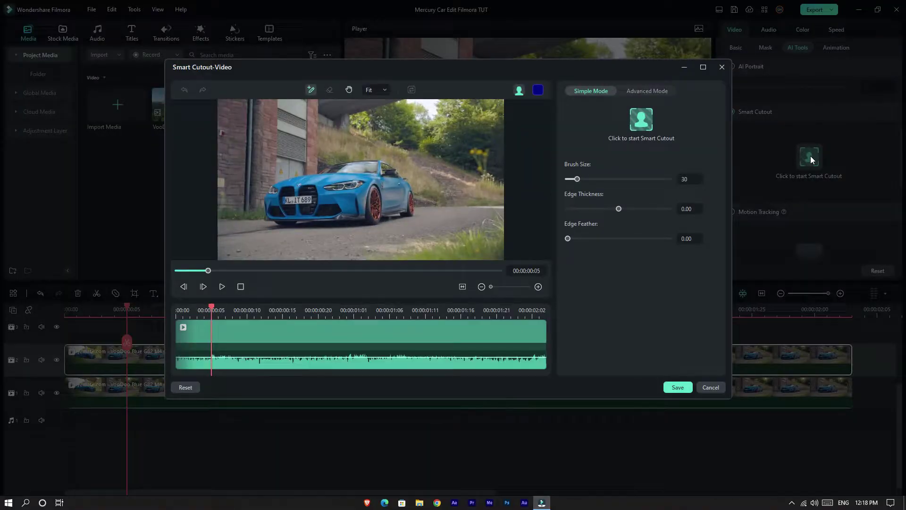
Maximize the Smart Cutout window, brush over the car, and zoom the preview to 100%
left_click(704, 67)
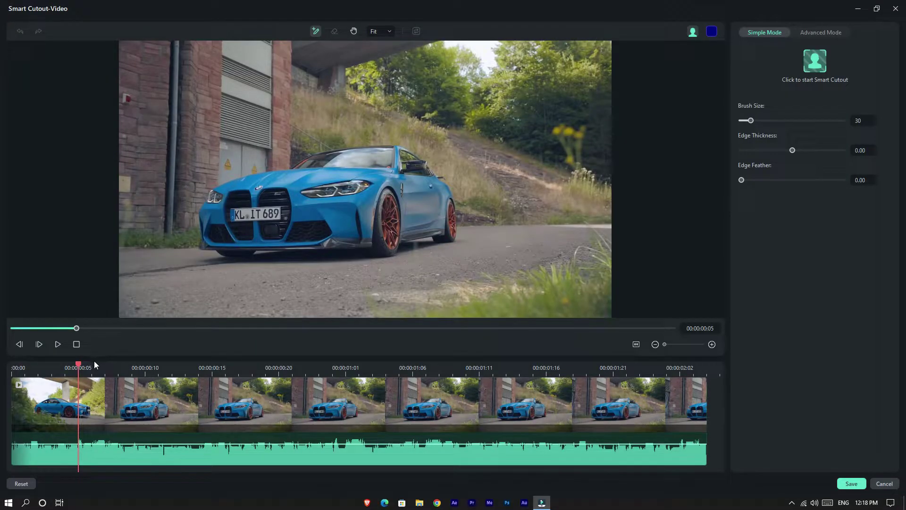
left_click_drag(78, 367, 25, 365)
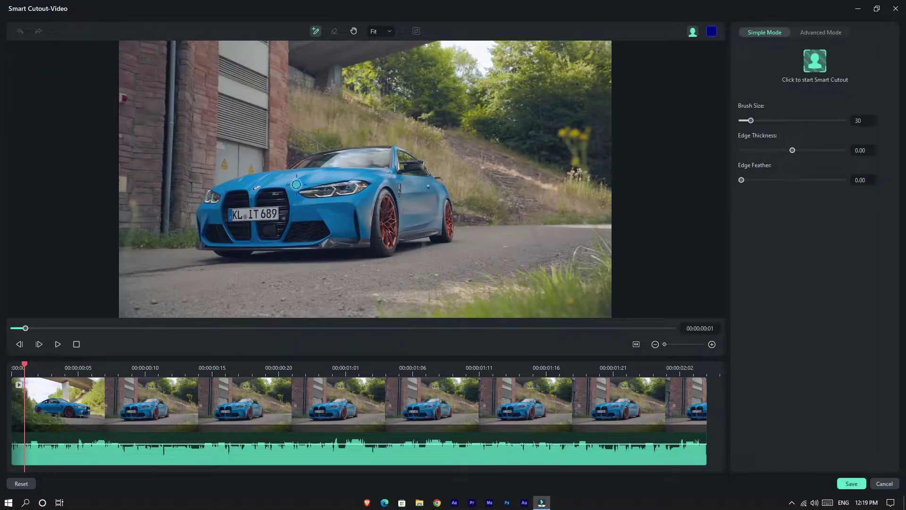
mouse_move(388, 163)
left_mouse_down()
mouse_move(299, 206)
mouse_move(312, 211)
left_mouse_up()
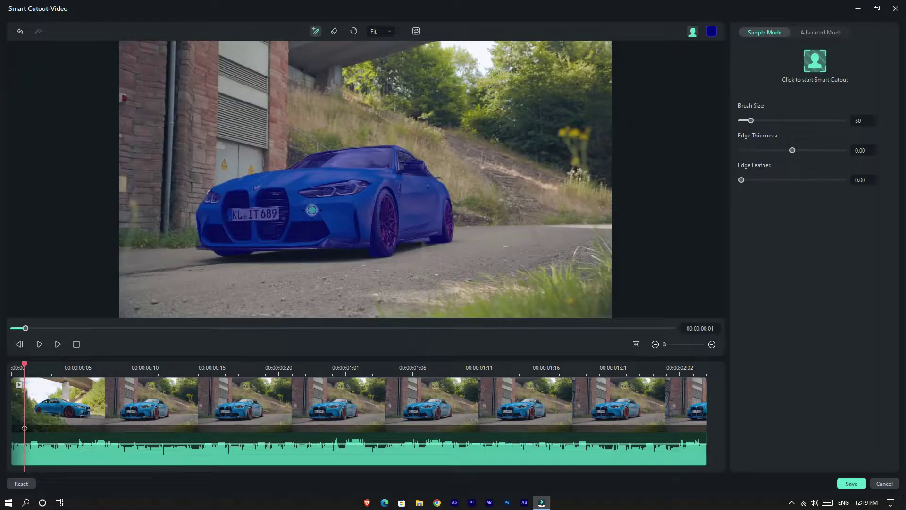
left_click(381, 31)
left_click(379, 116)
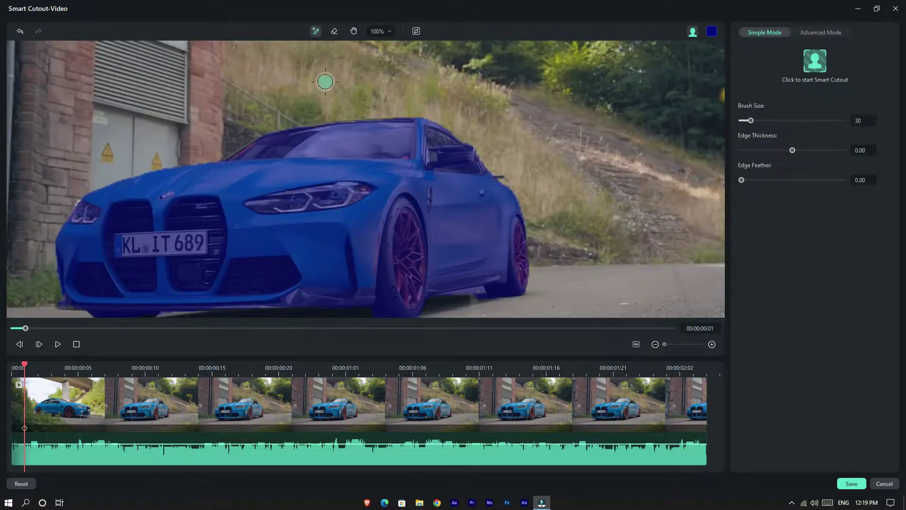
Extend the car mask along the roof, erase the lower sill, and check tracking on another frame
left_click_drag(465, 90, 390, 95)
left_click(335, 31)
mouse_move(557, 262)
left_mouse_down()
mouse_move(516, 263)
mouse_move(524, 261)
left_mouse_up()
left_click(316, 31)
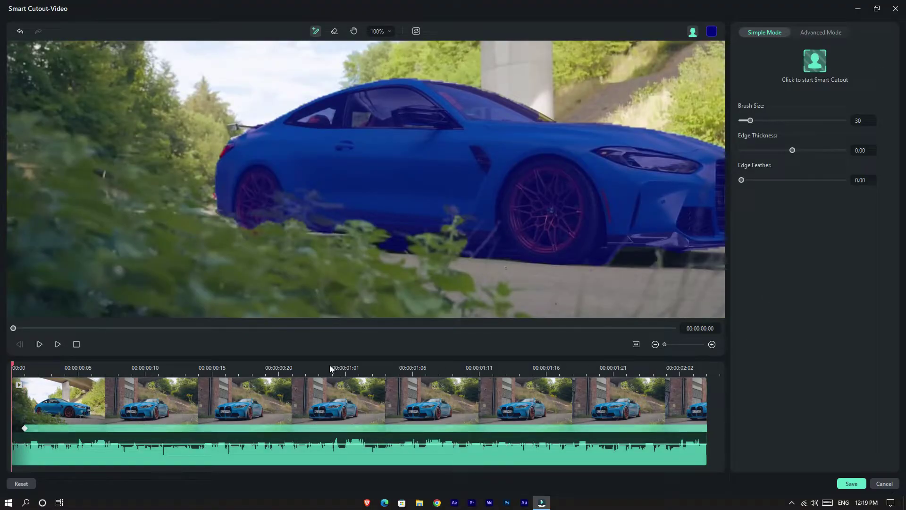
left_click_drag(15, 364, 233, 367)
Set the cutout's Edge Thickness to 4.07 and Edge Feather to 3.00, then save it
left_click(794, 151)
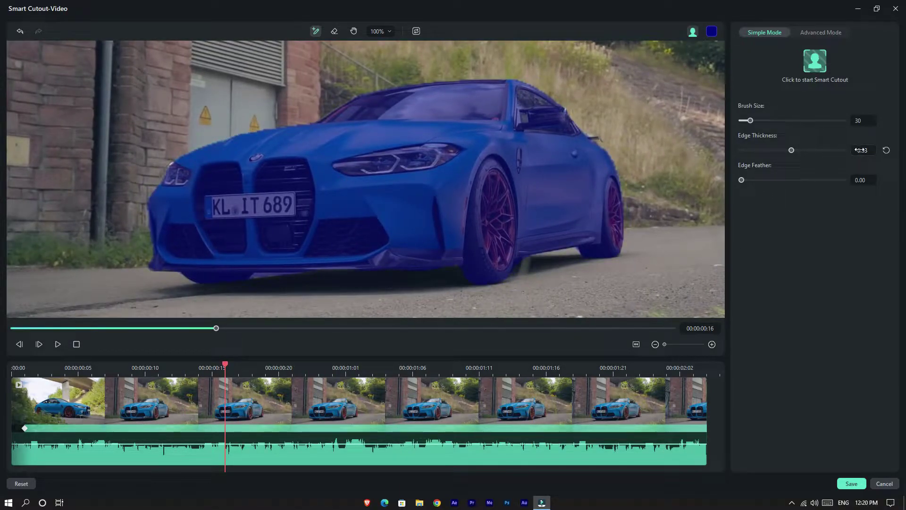
left_click_drag(793, 150, 796, 150)
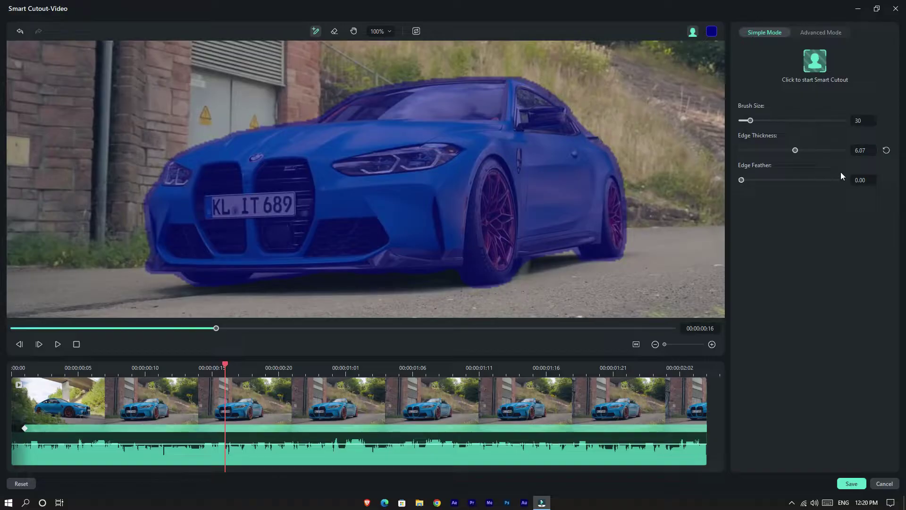
left_click_drag(741, 180, 762, 180)
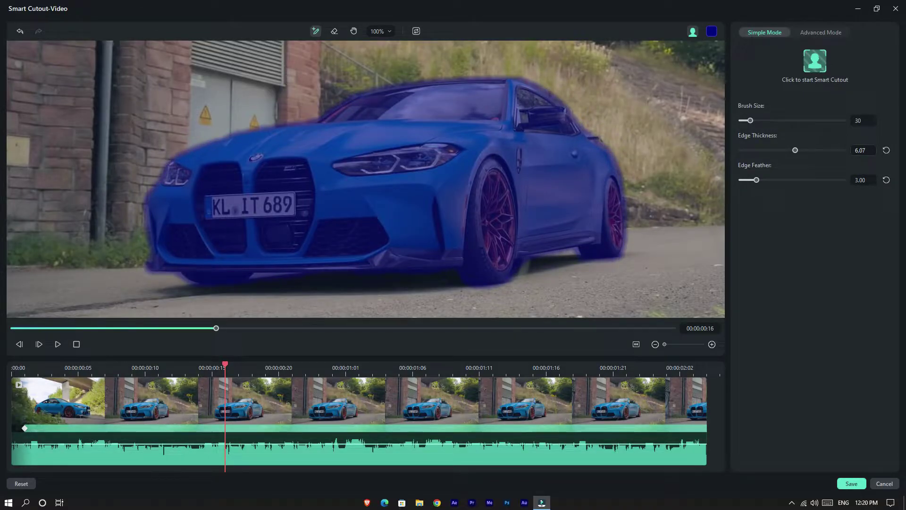
key("Left")
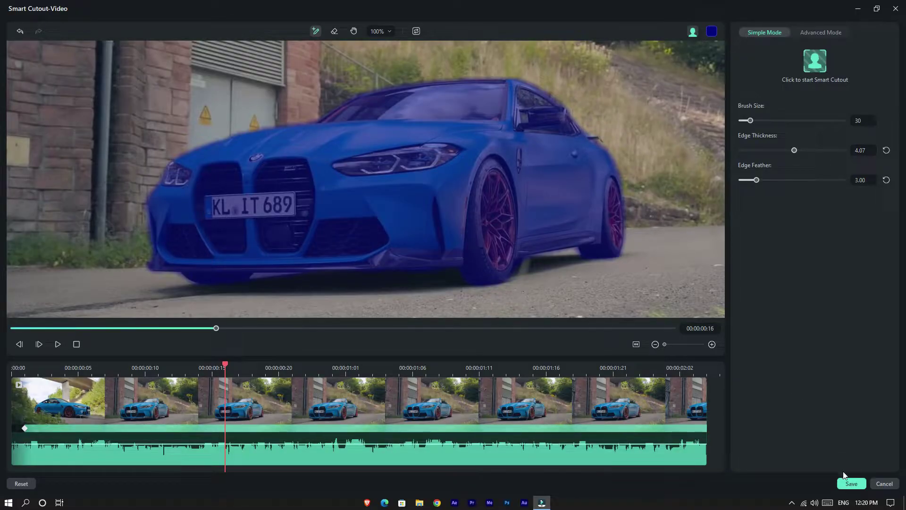
left_click(852, 483)
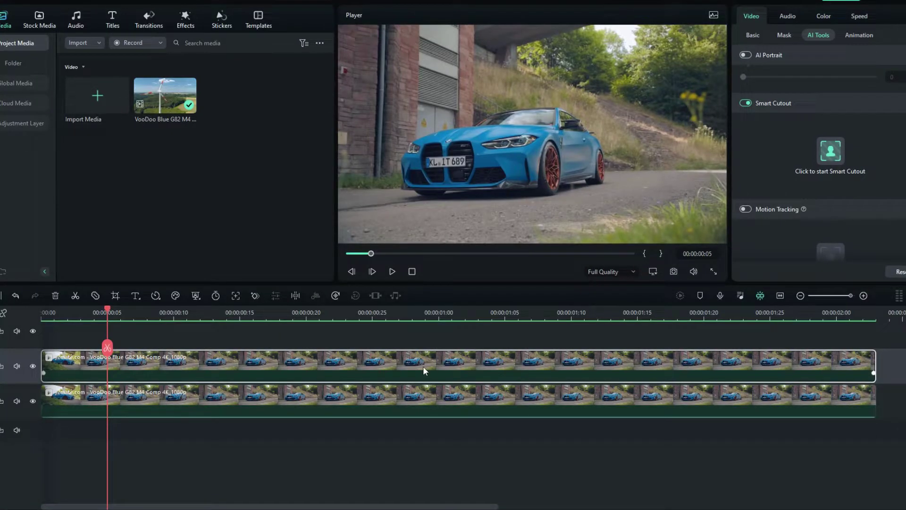
Hide the original footage on track 1 and scrub to review the car cutout
left_click(31, 399)
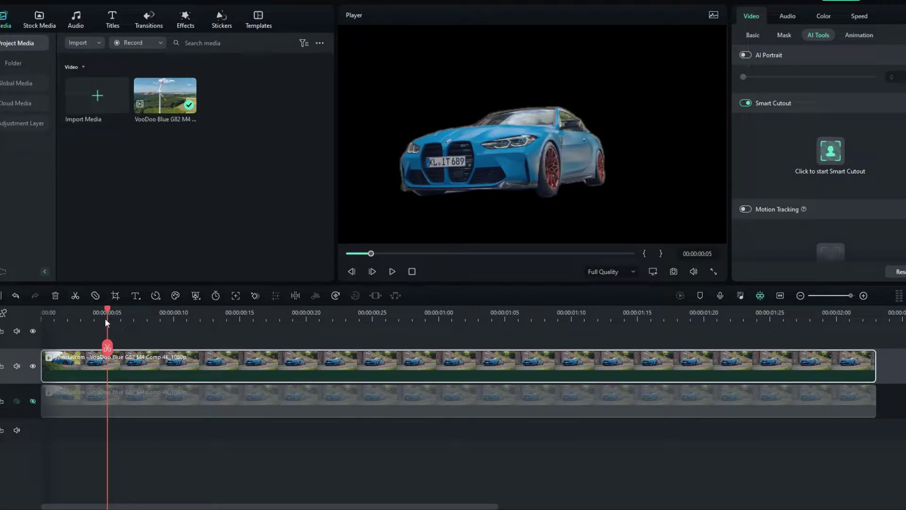
mouse_move(108, 314)
left_mouse_down()
mouse_move(849, 310)
mouse_move(147, 311)
mouse_move(536, 325)
mouse_move(143, 328)
mouse_move(95, 309)
left_mouse_up()
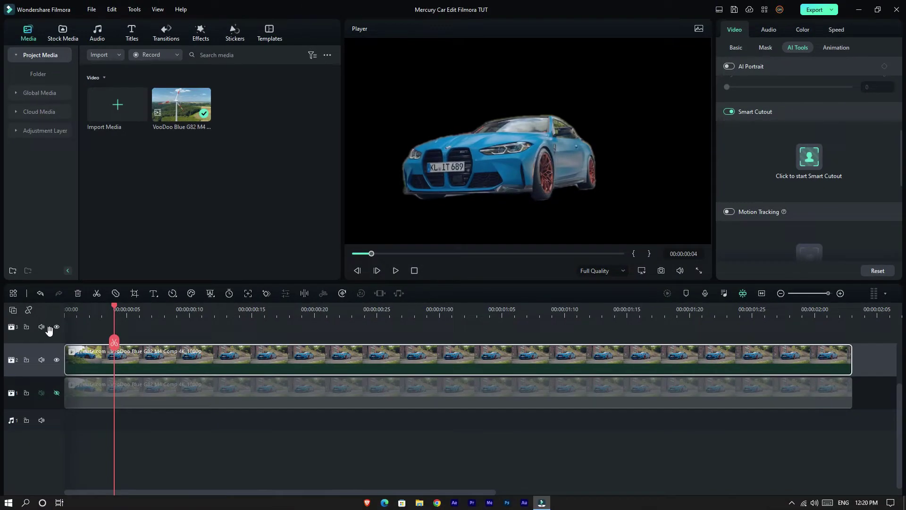
left_click_drag(116, 310, 66, 310)
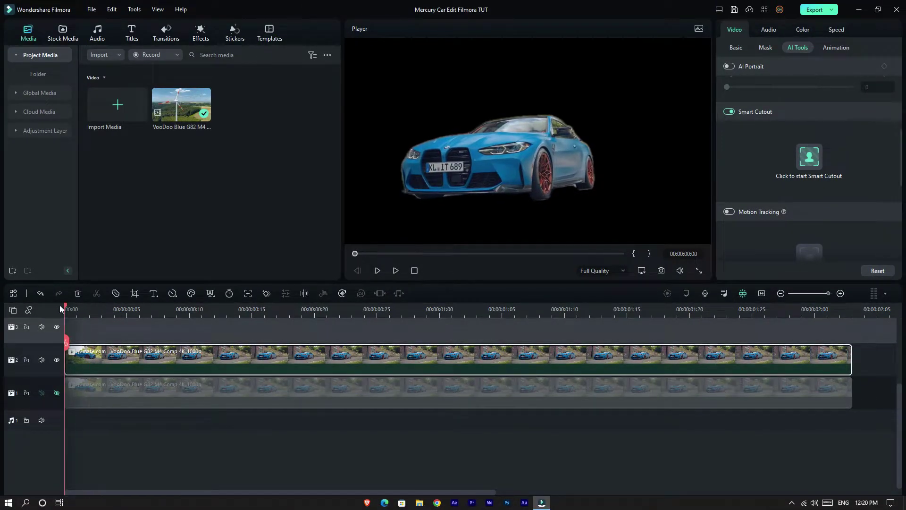
Paste a copy of the cutout clip onto track 3, hide track 3, and select the track-2 clip
key("ctrl+v")
left_click(114, 312)
left_click_drag(114, 311, 126, 316)
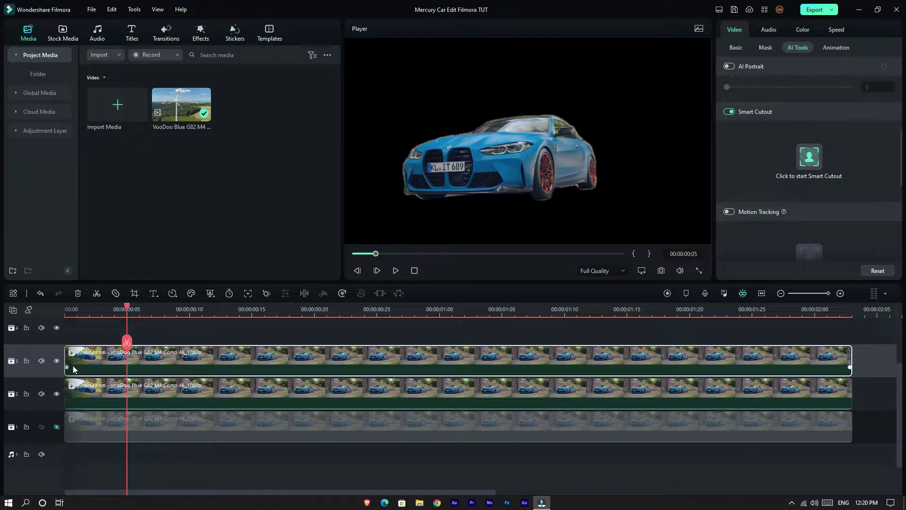
left_click(56, 361)
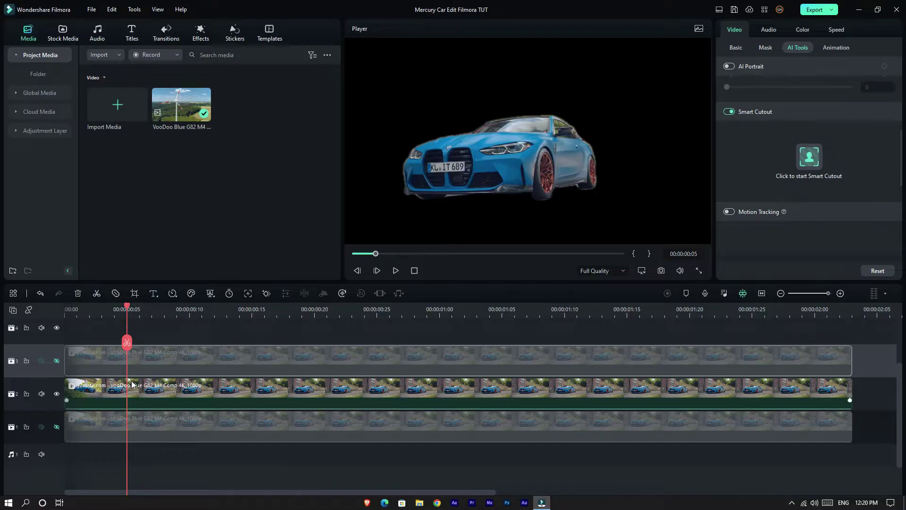
left_click(111, 393)
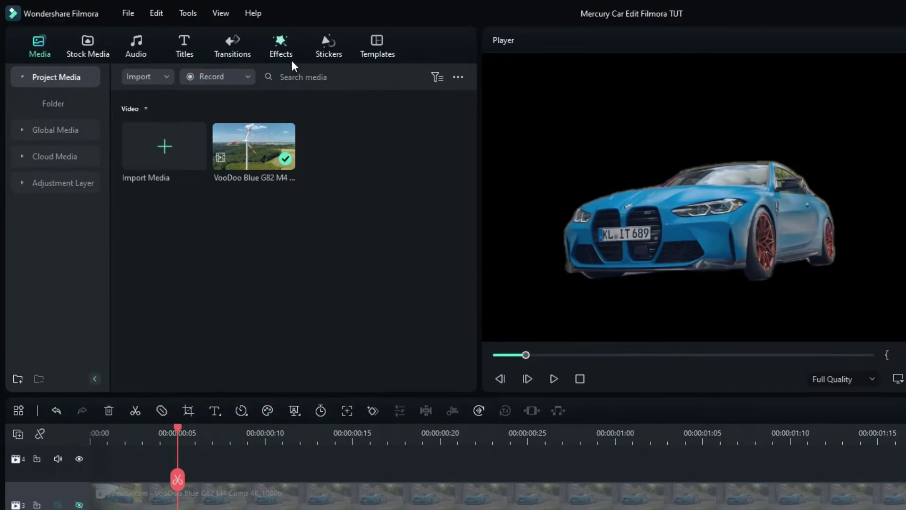
Apply BCC Curl from Boris FX Warp effects to the track 2 cutout clip and preview it
left_click(186, 20)
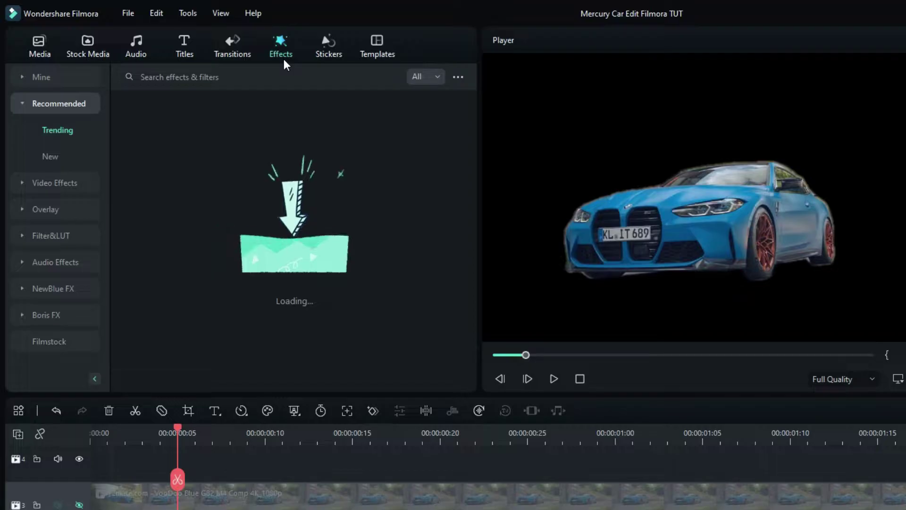
left_click(47, 316)
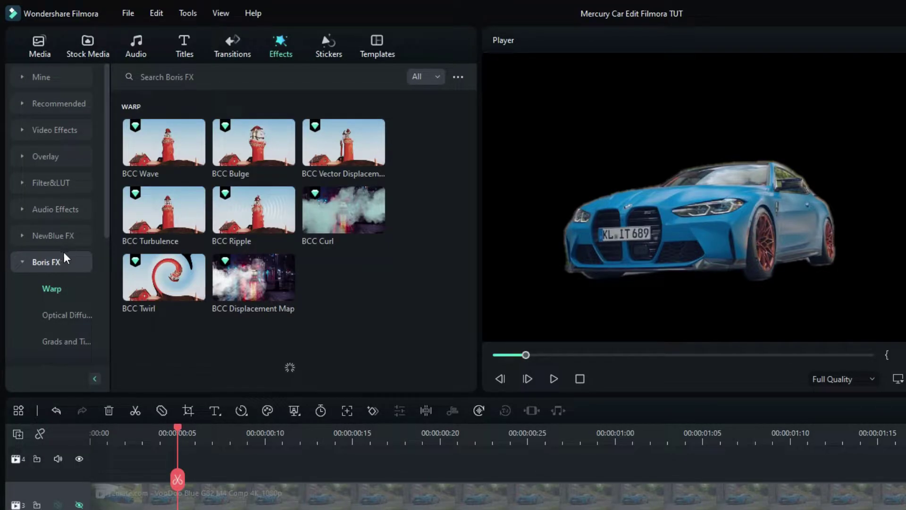
scroll(57, 289, "down", 4)
scroll(68, 230, "up", 4)
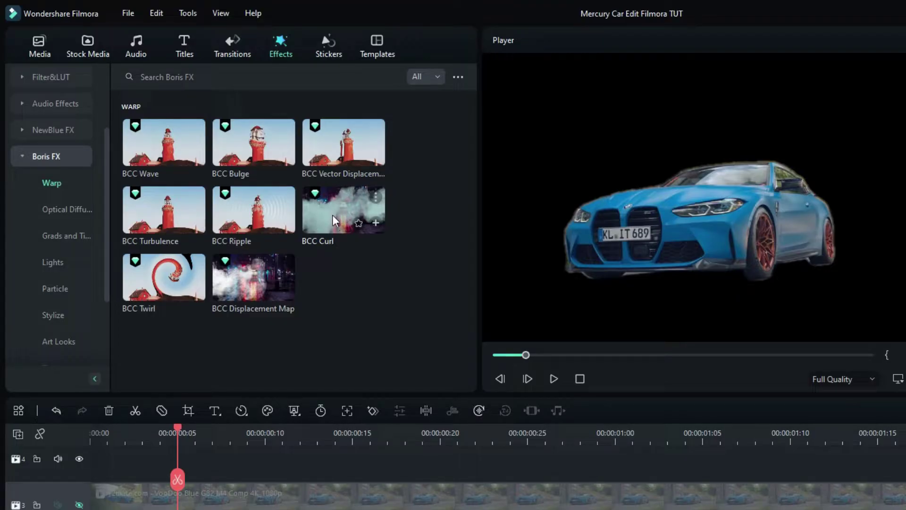
left_click_drag(333, 214, 411, 509)
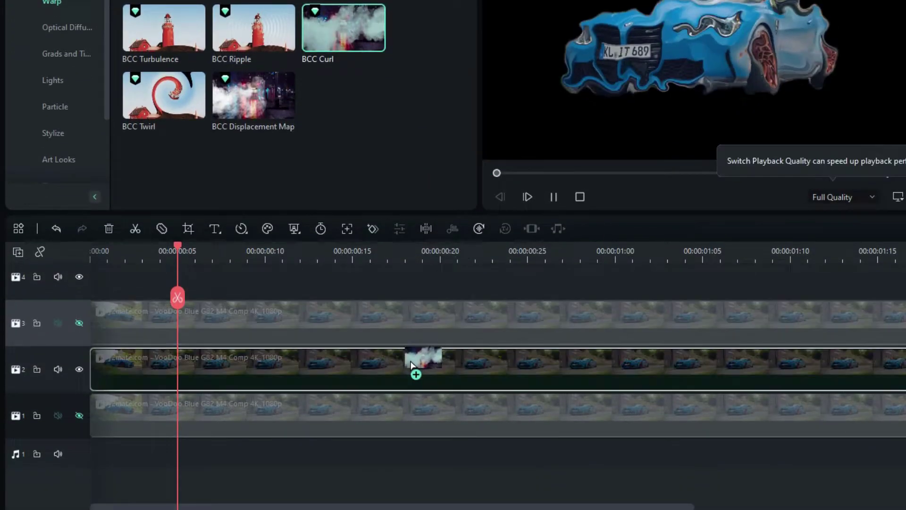
left_click_drag(411, 364, 405, 365)
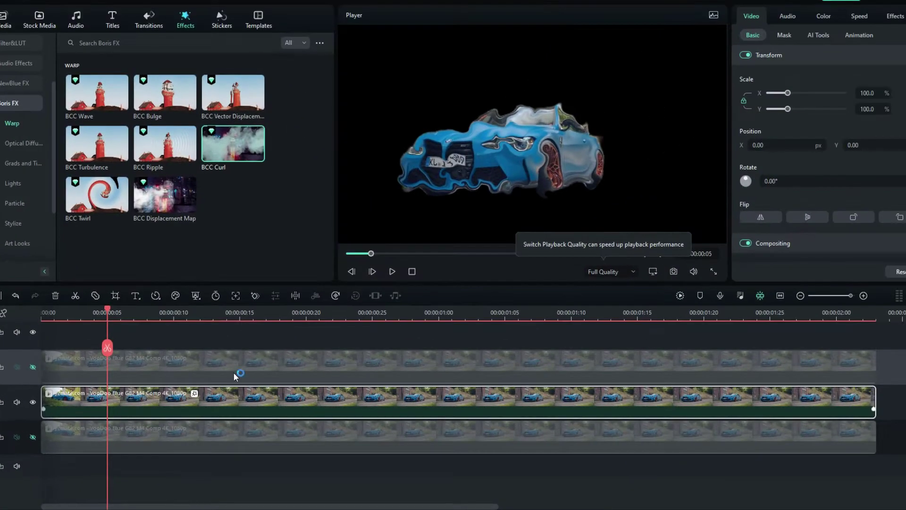
left_click_drag(109, 313, 347, 322)
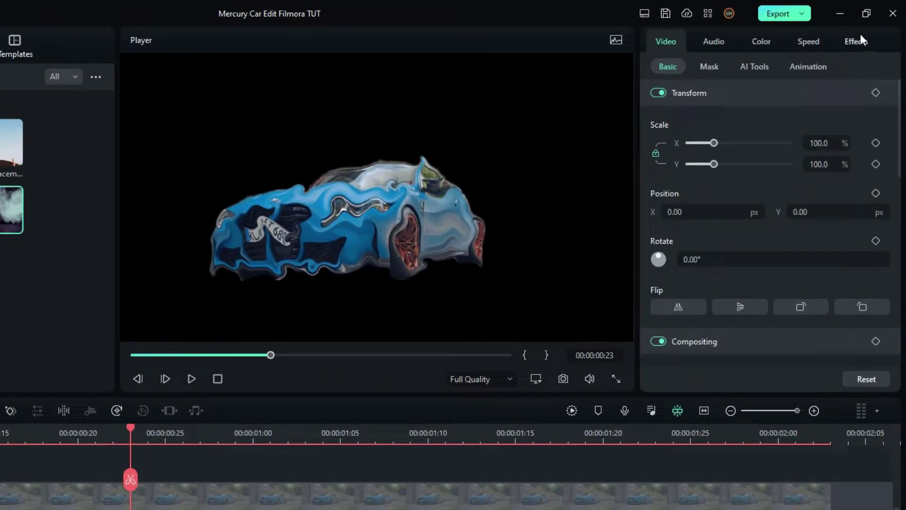
Load the Default.bsp BCC Curl preset with Complexity 300 and Distortion Amplitude 140
left_click(859, 38)
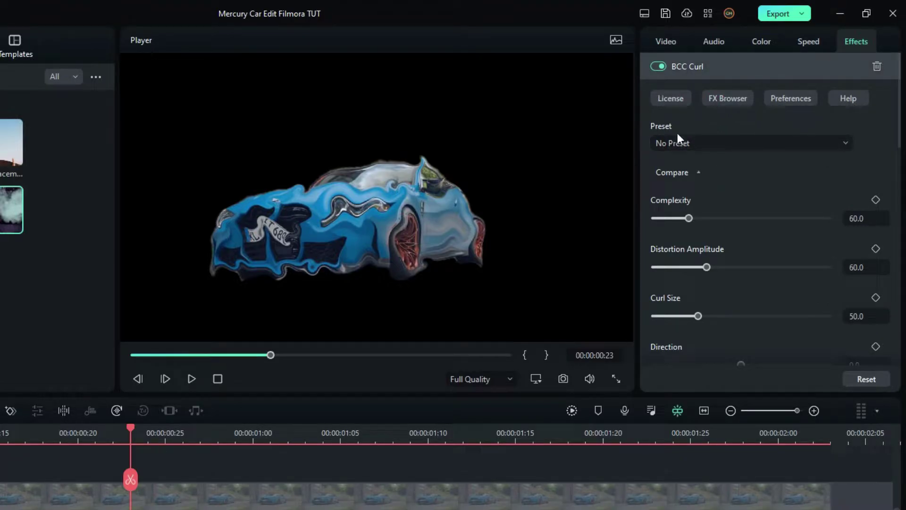
left_click(714, 147)
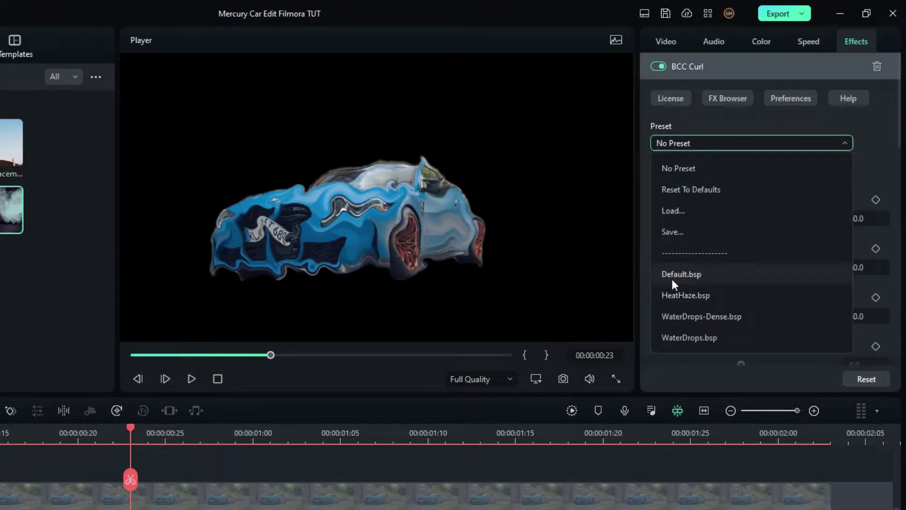
left_click(687, 276)
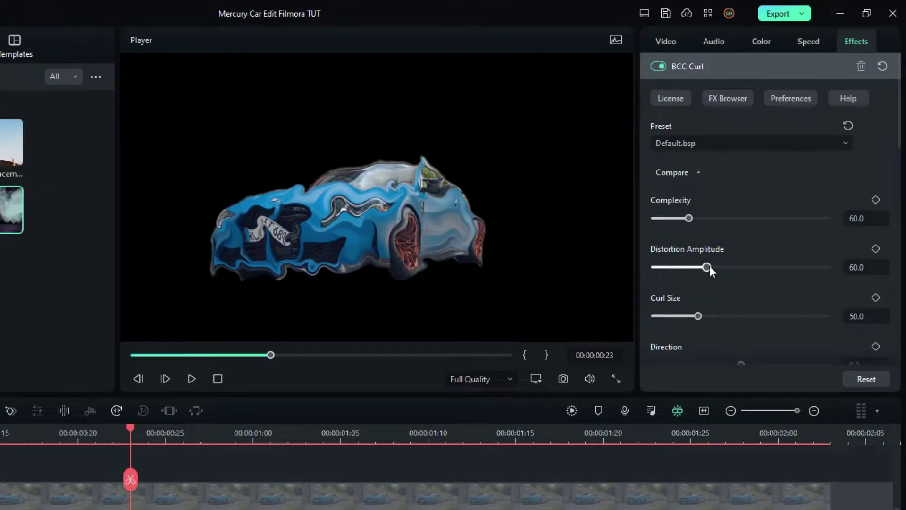
left_click(862, 218)
type("300")
key("Return")
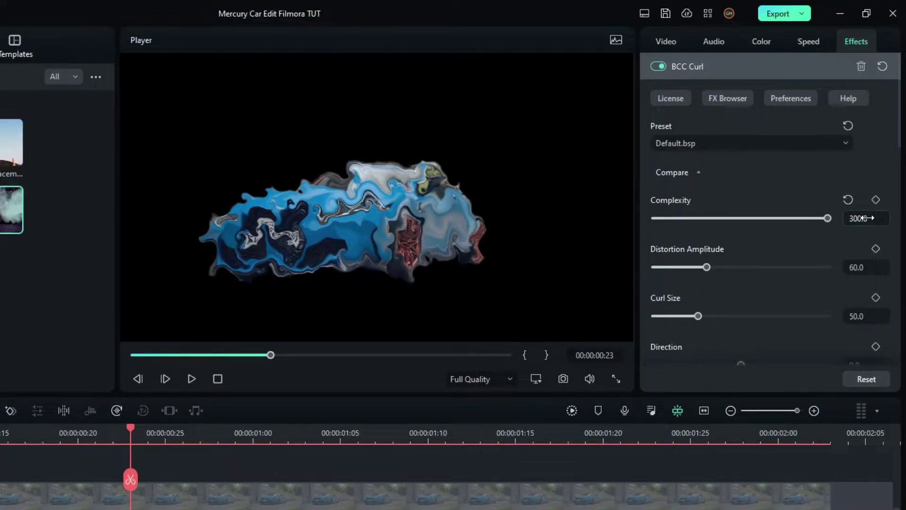
left_click(863, 267)
type("140")
key("Return")
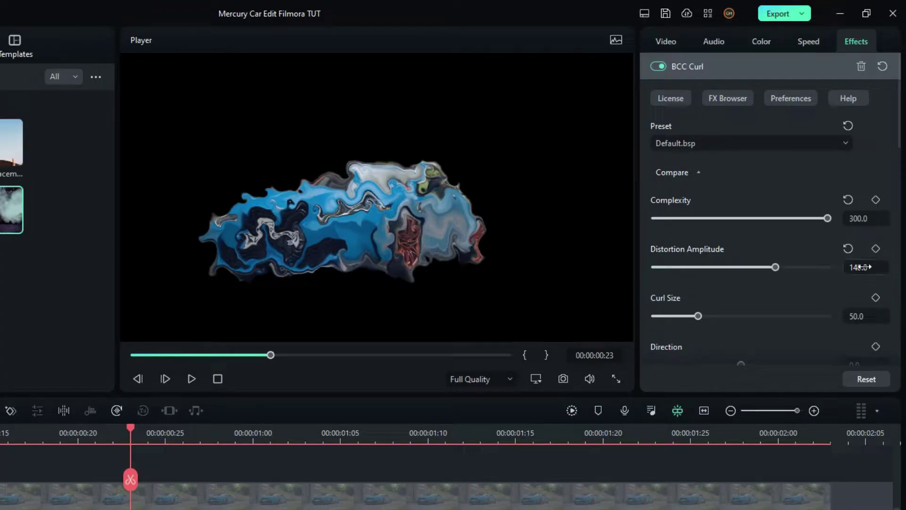
Set BCC Curl Direction Spread to 150 and Speed to 15
scroll(806, 294, "down", 2)
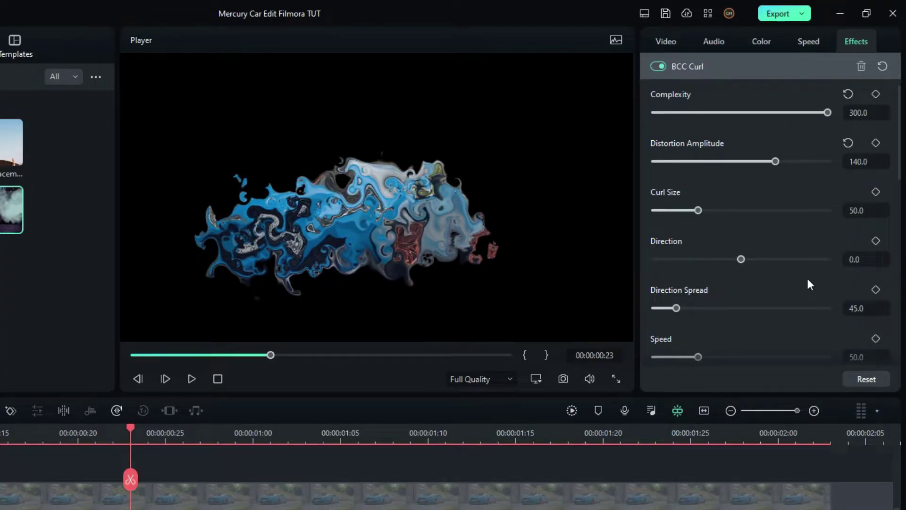
scroll(807, 278, "down", 1)
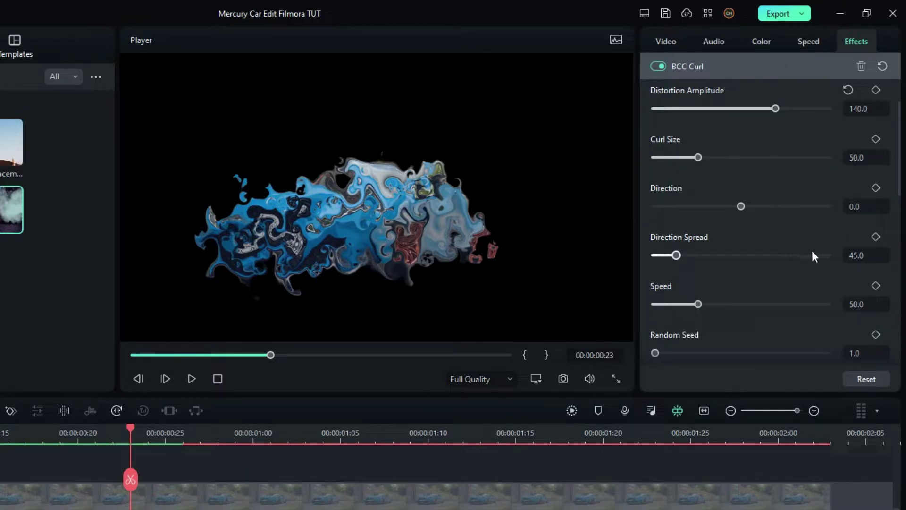
left_click(867, 255)
type("150")
key("Return")
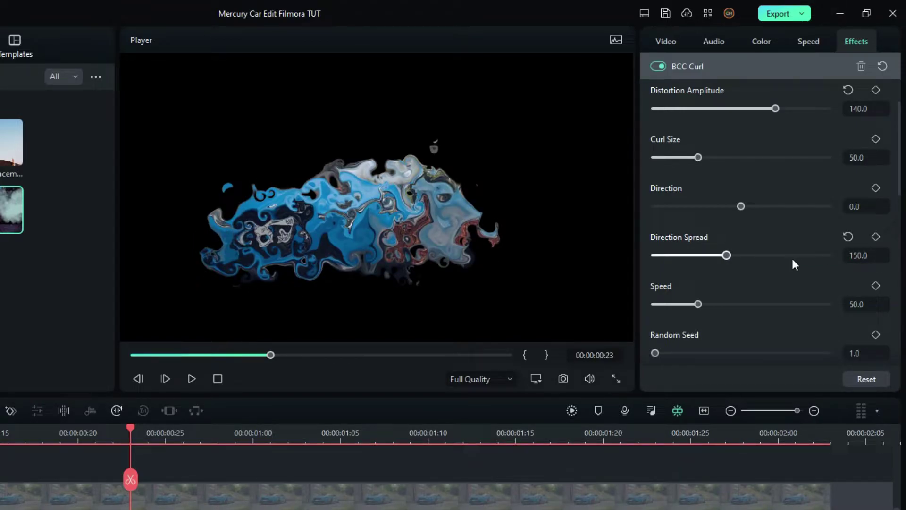
scroll(784, 260, "down", 1)
left_click_drag(700, 252, 660, 252)
left_click(859, 252)
type("15")
key("Return")
Enable Advanced Sampling, render a preview, and play the curl from near the clip start
scroll(762, 283, "down", 1)
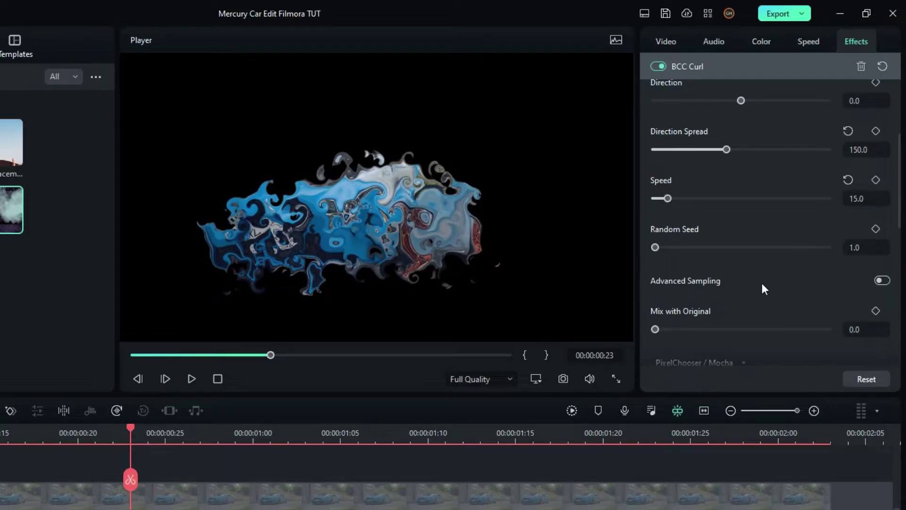
left_click(882, 282)
left_click(882, 281)
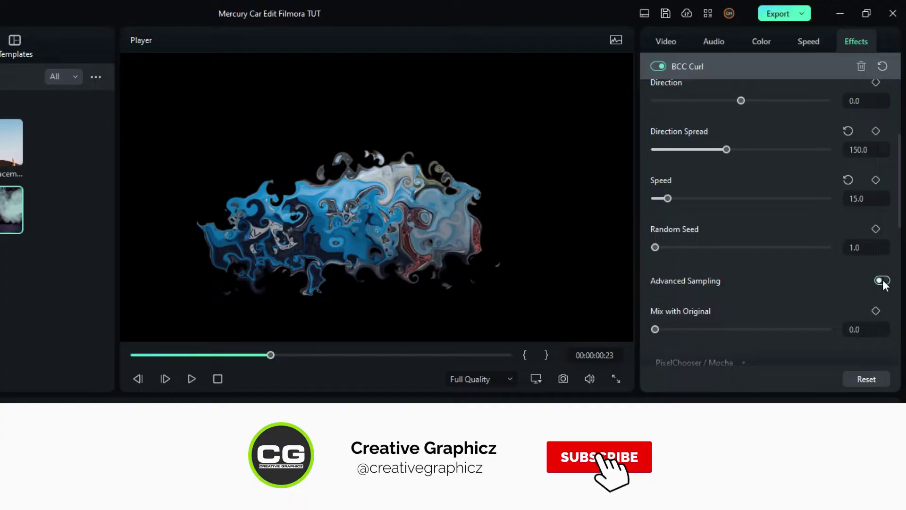
left_click(882, 281)
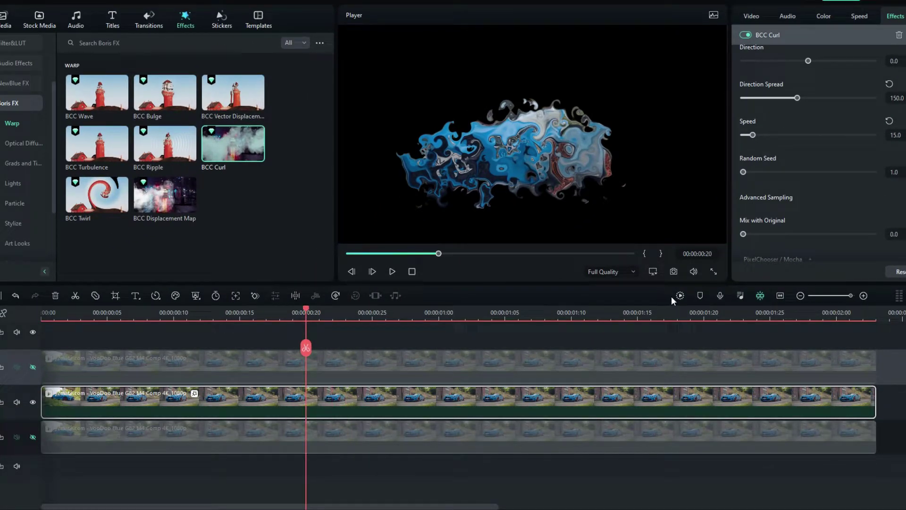
left_click(679, 295)
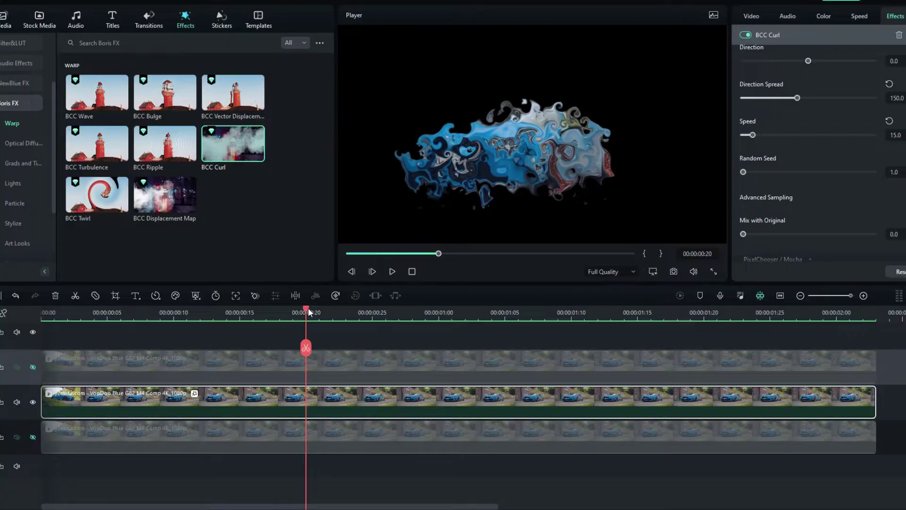
left_click_drag(307, 310, 68, 325)
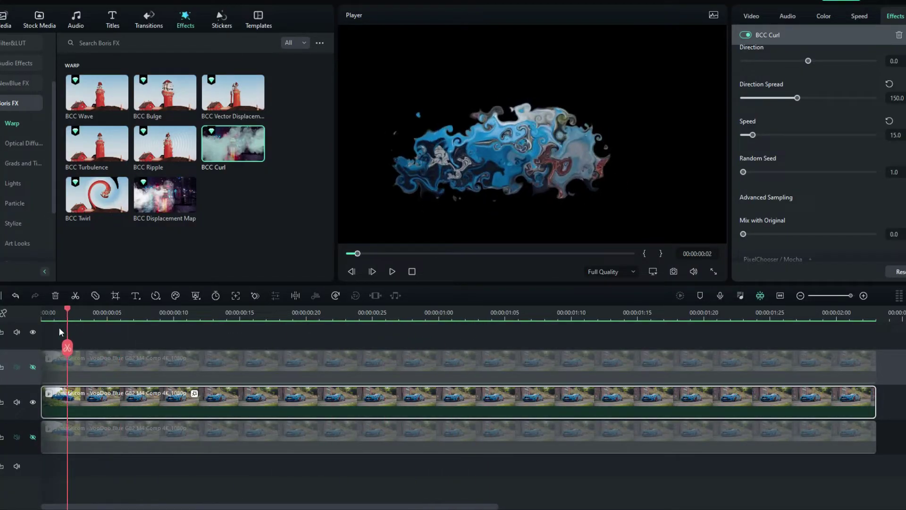
key("space")
Show the hidden tracks 3 and 1 again so the street footage and clean car reappear
left_click(203, 363)
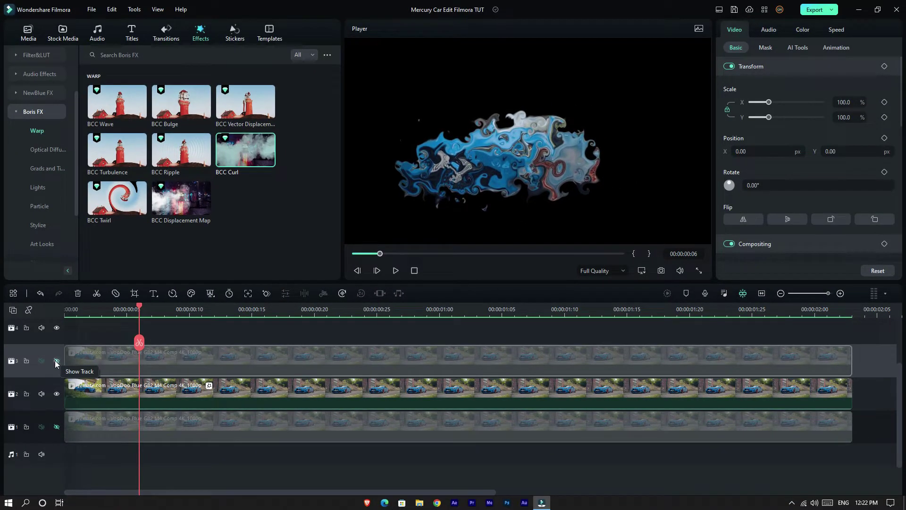
left_click(56, 361)
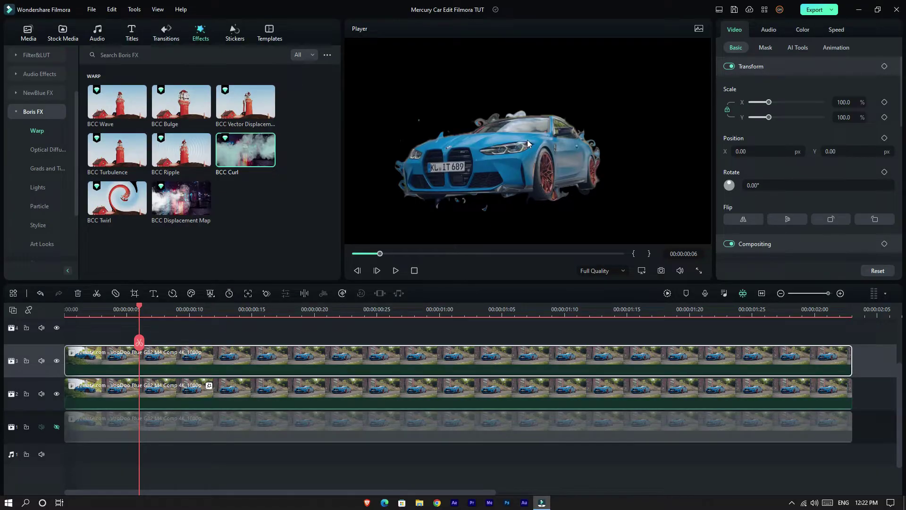
left_click(307, 421)
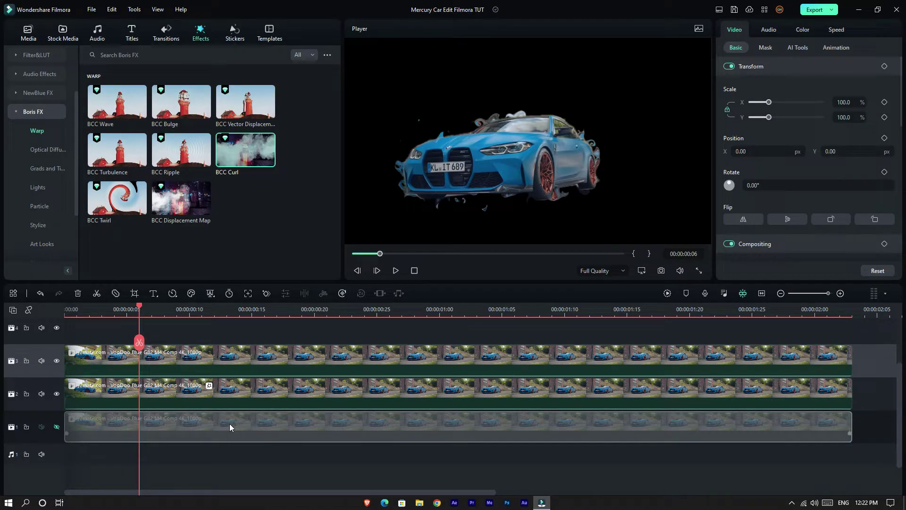
left_click(56, 427)
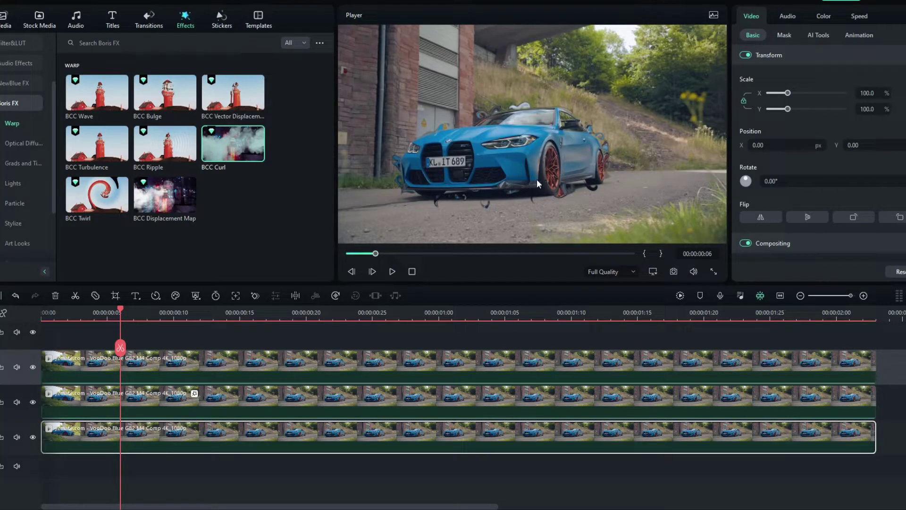
Scale the track 2 curl clip to 117% and set Position Y to 90, then preview the result
left_click(337, 409)
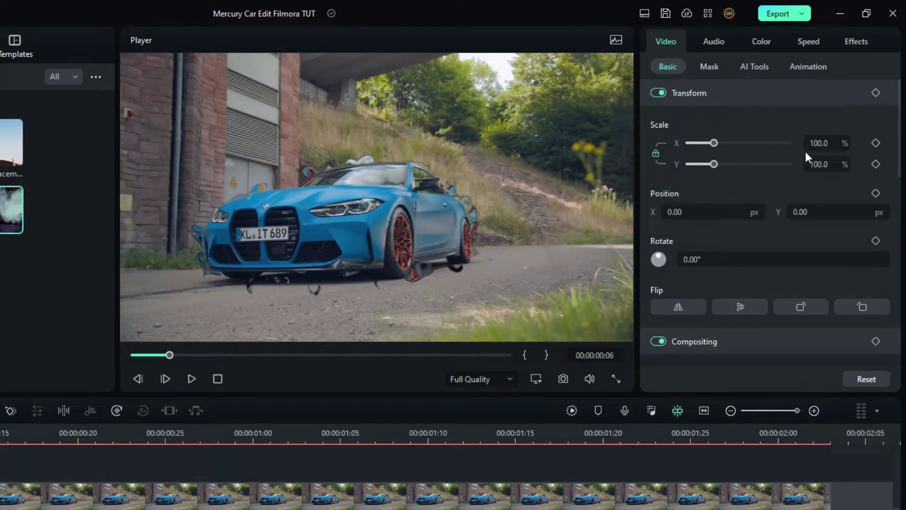
left_click(818, 143)
type("117")
key("Return")
left_click(810, 213)
type("90")
key("Return")
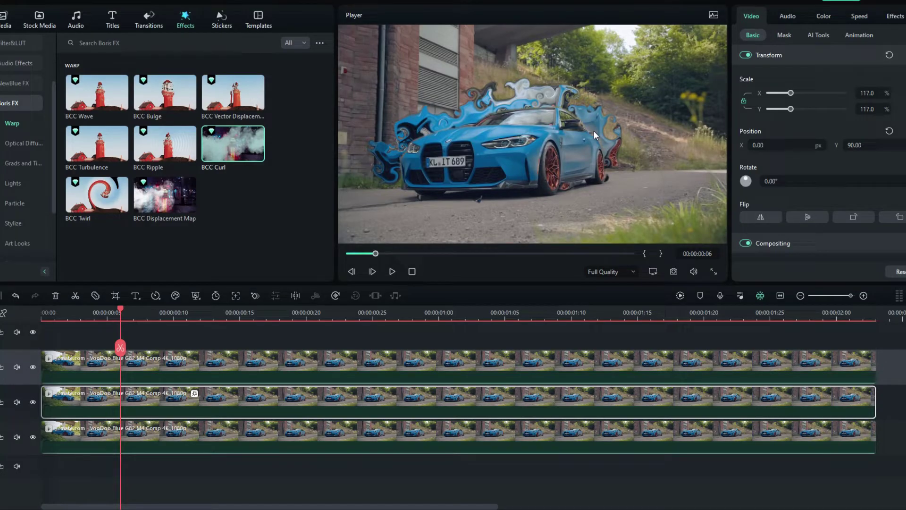
left_click_drag(121, 312, 159, 312)
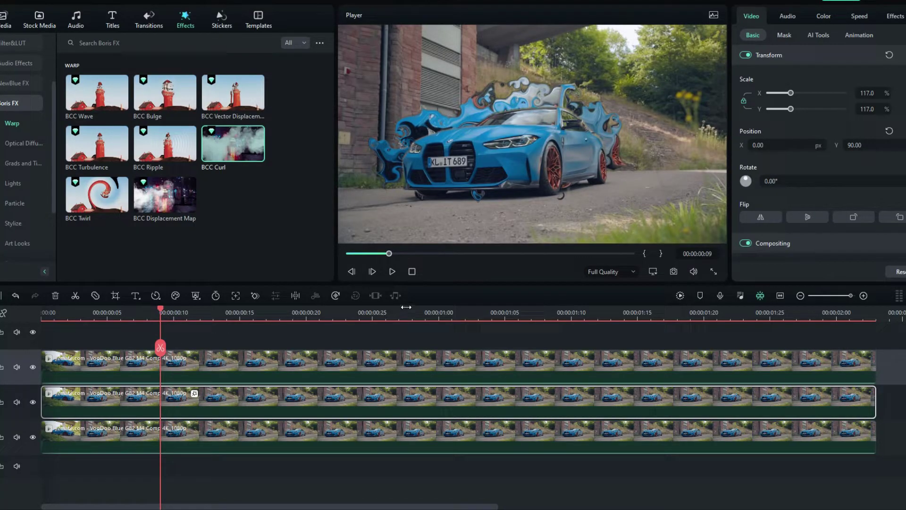
left_click_drag(160, 312, 46, 312)
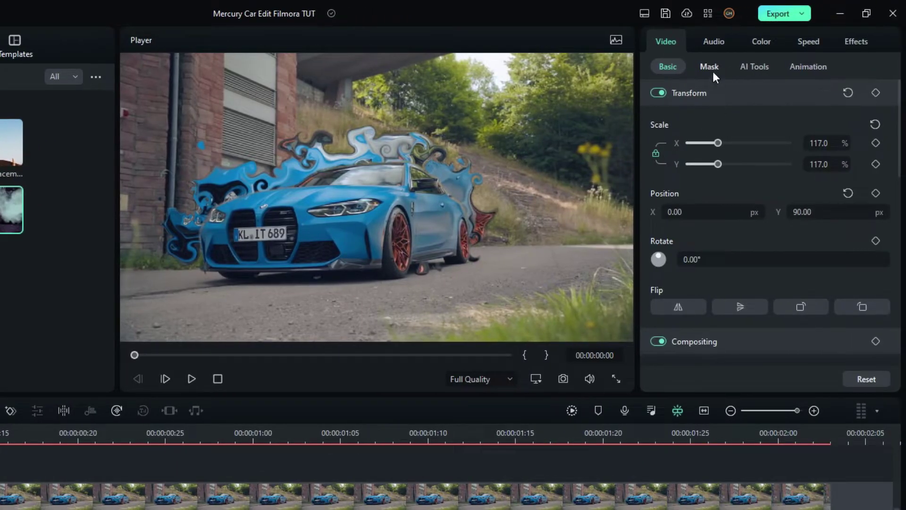
Choose Draw Mask and trace points from the left edge along the car's underside
left_click(713, 70)
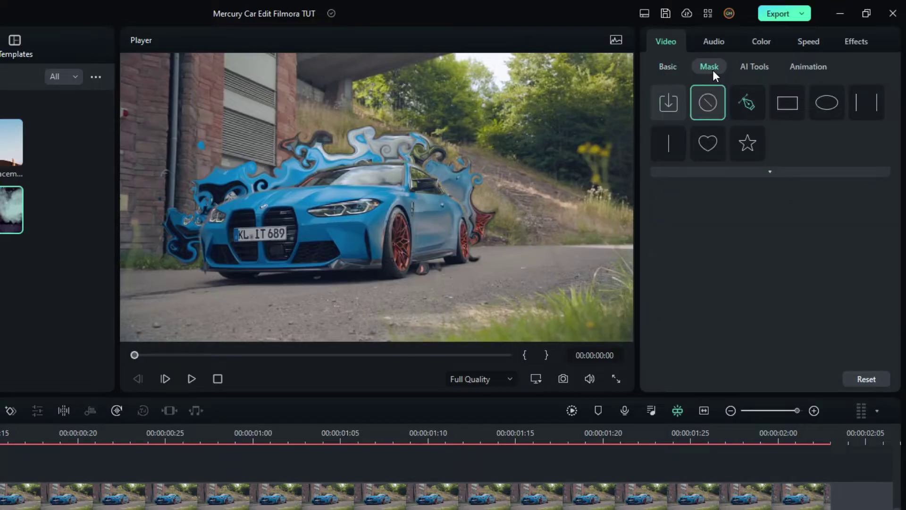
left_click(749, 101)
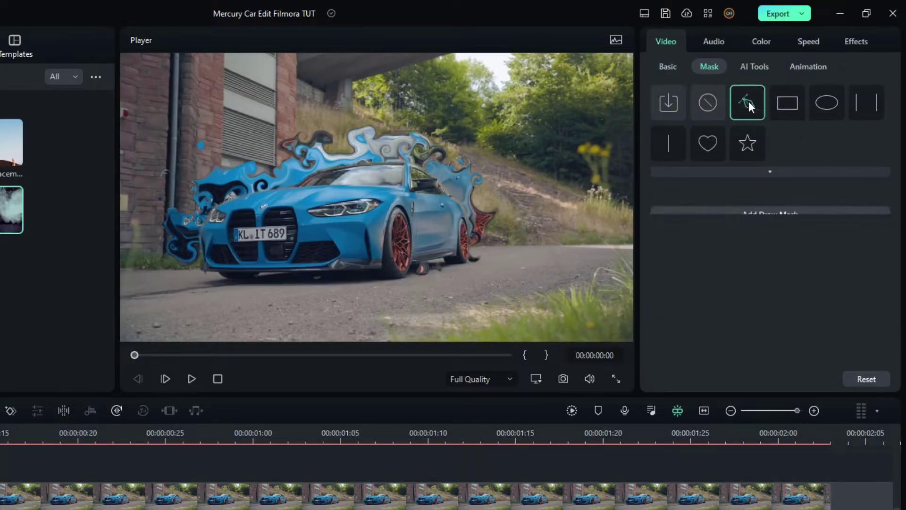
left_click(122, 275)
left_click(206, 267)
left_click(388, 262)
left_click(462, 248)
Extend the mask to the right edge and top corners, close it, and check at 00:00:01:04
left_click(466, 259)
left_click(632, 259)
left_click(631, 55)
left_click(125, 57)
left_click(122, 275)
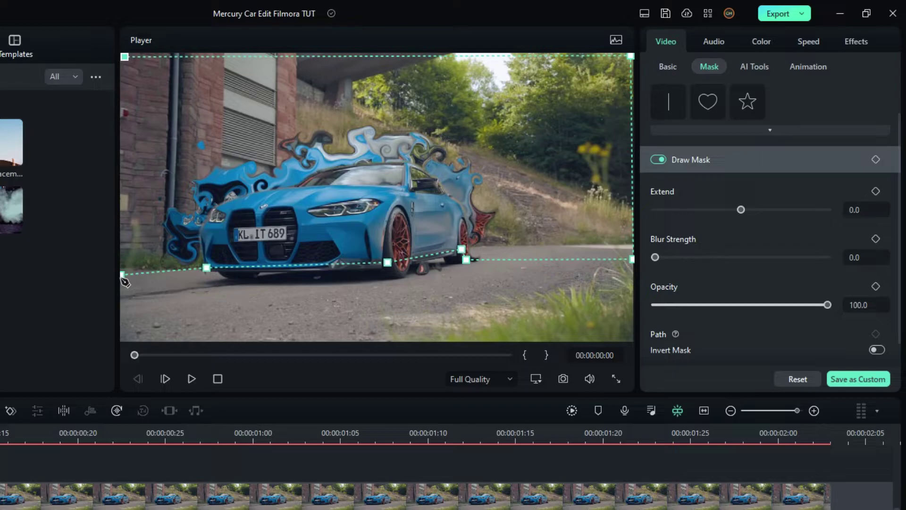
left_click(140, 355)
left_click_drag(55, 313, 250, 312)
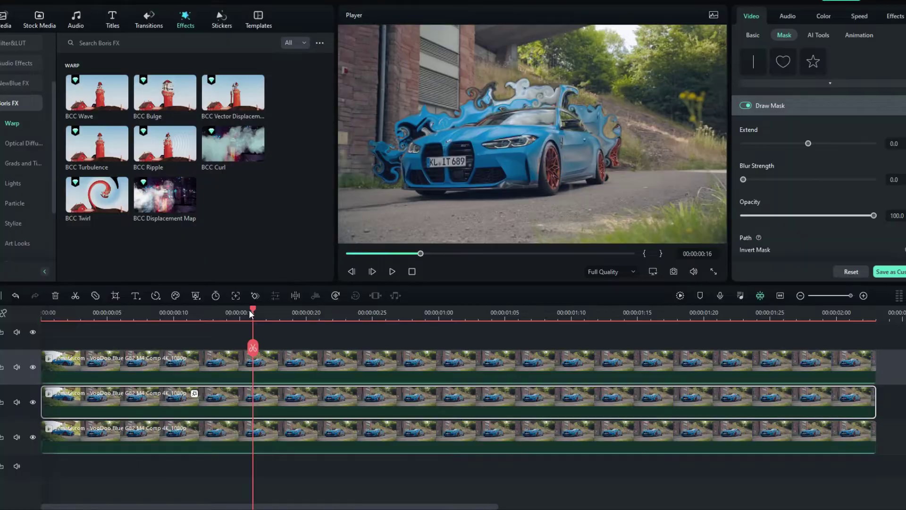
left_click(490, 315)
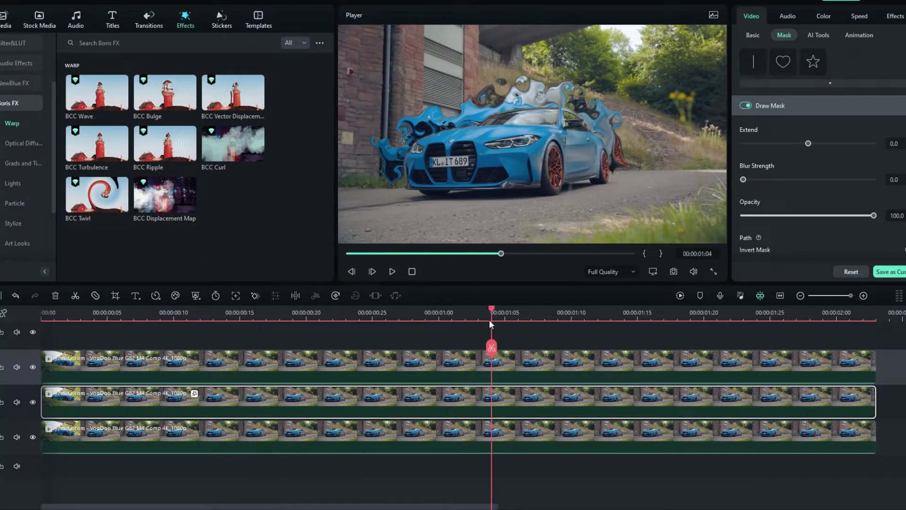
left_click(714, 314)
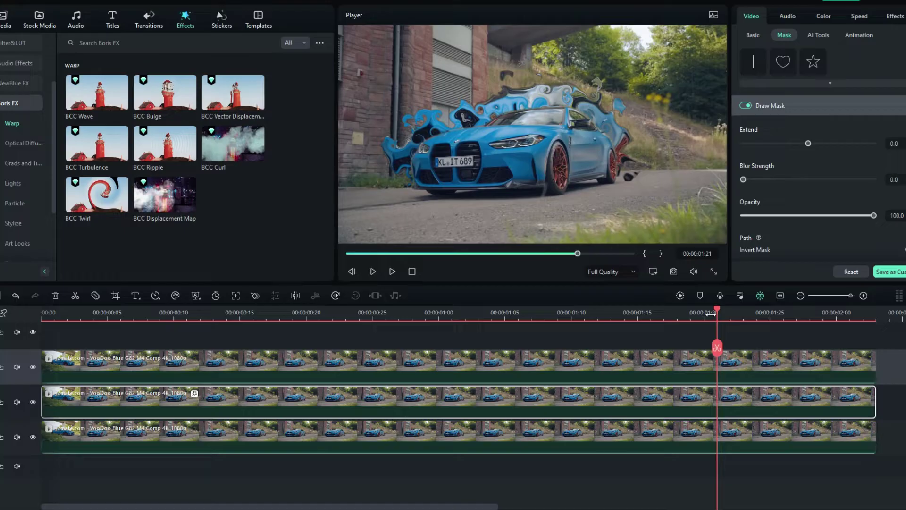
left_click(807, 313)
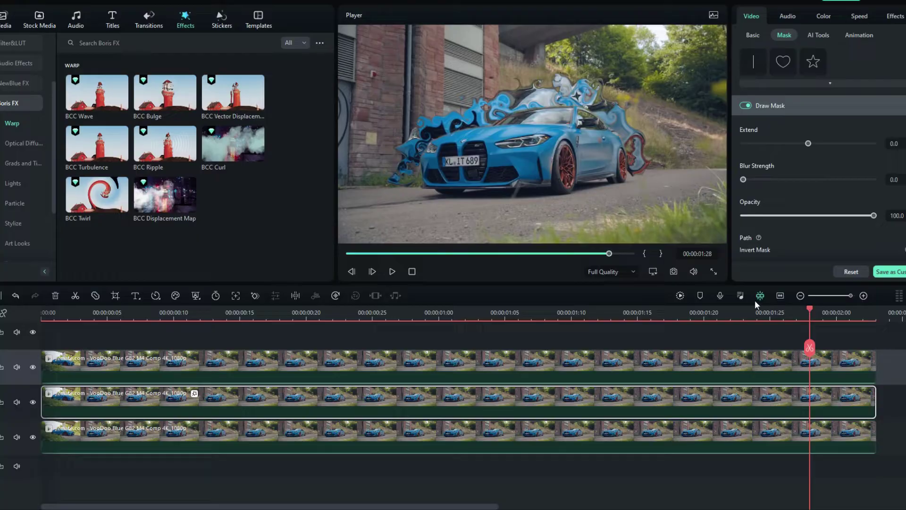
left_click(680, 296)
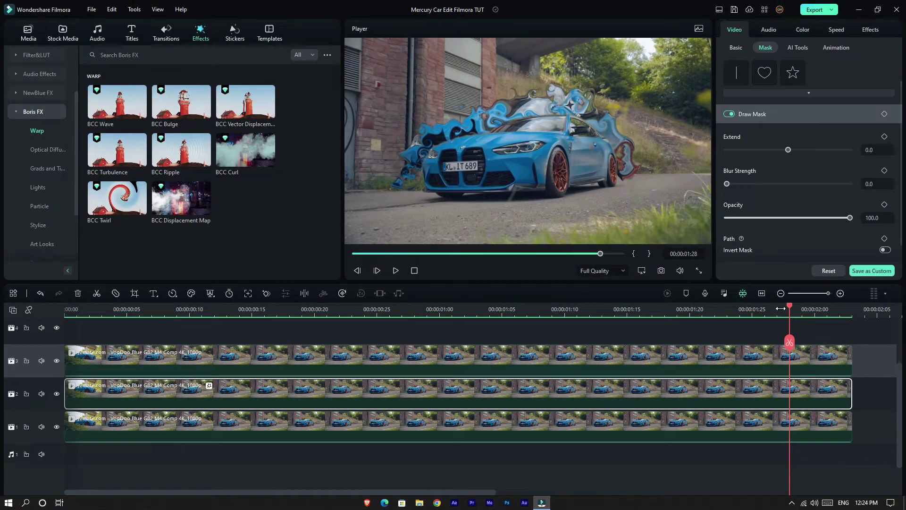
left_click_drag(791, 310, 1, 314)
key("space")
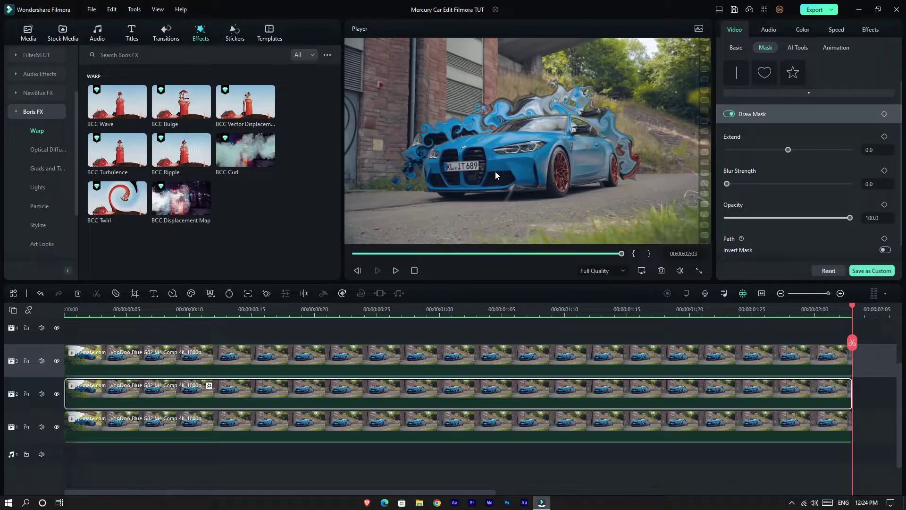
key("space")
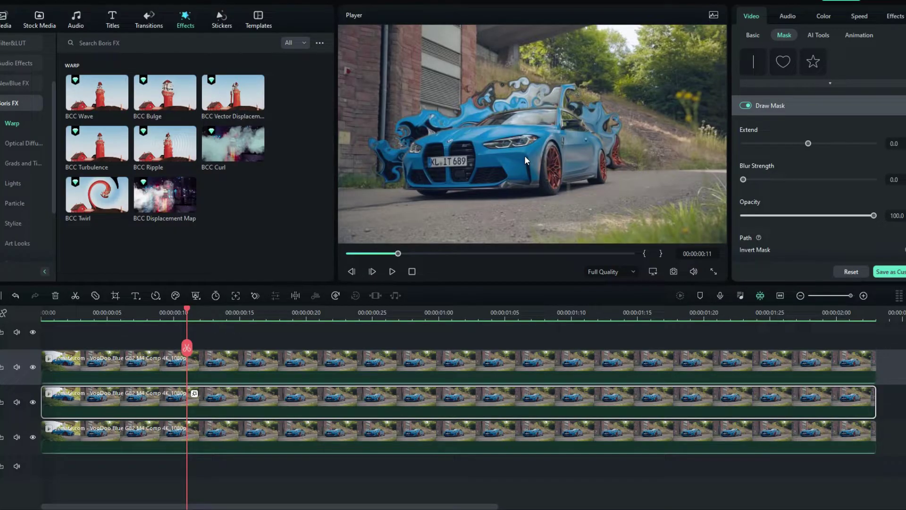
left_click_drag(186, 316, 105, 322)
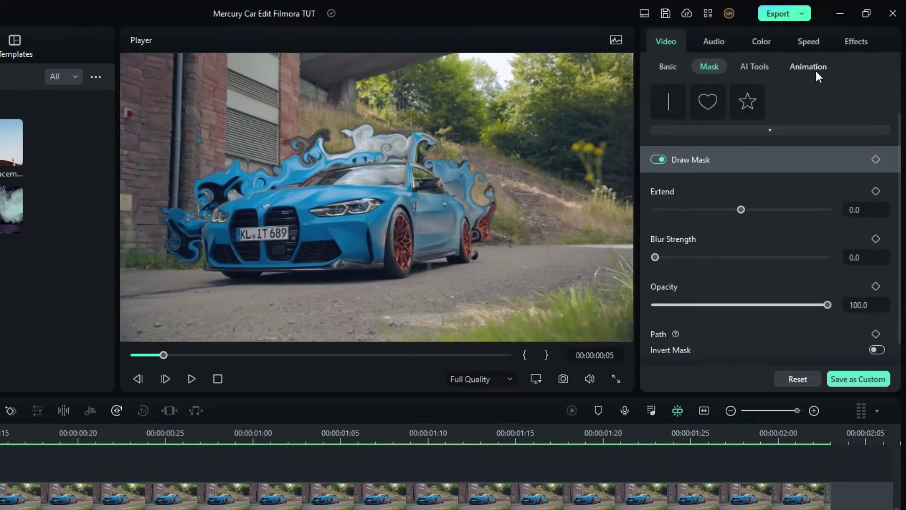
Apply the Grow Shrink preset from Preset Motions (Legacy) to the mercury curl layer
left_click(816, 71)
left_click(788, 94)
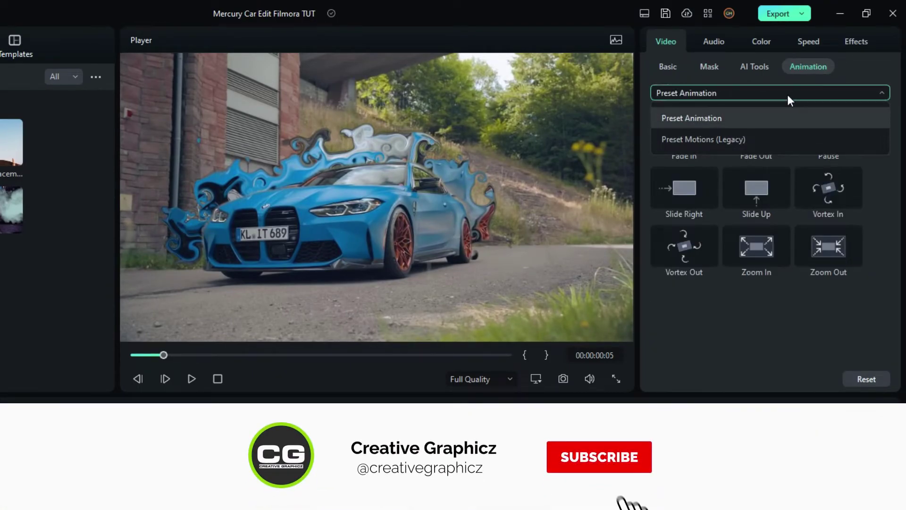
left_click(727, 139)
scroll(858, 263, "down", 5)
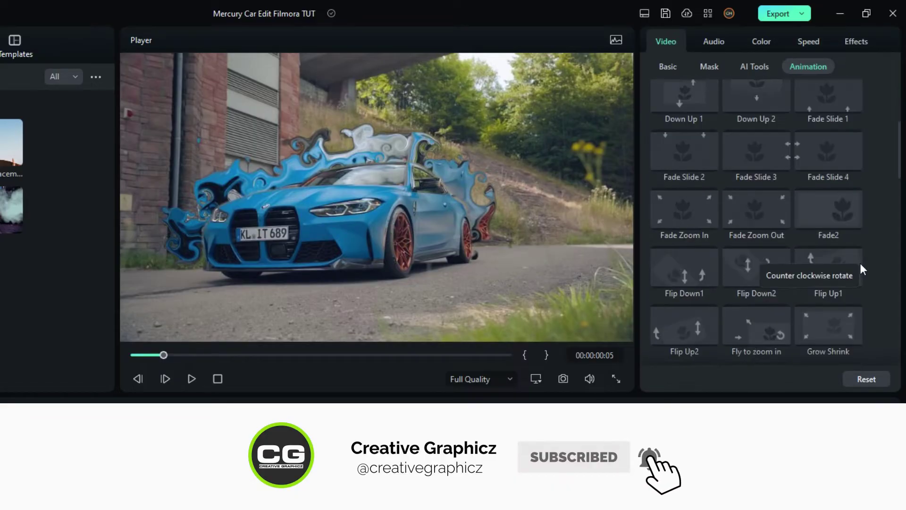
left_click(845, 331)
scroll(888, 235, "down", 3)
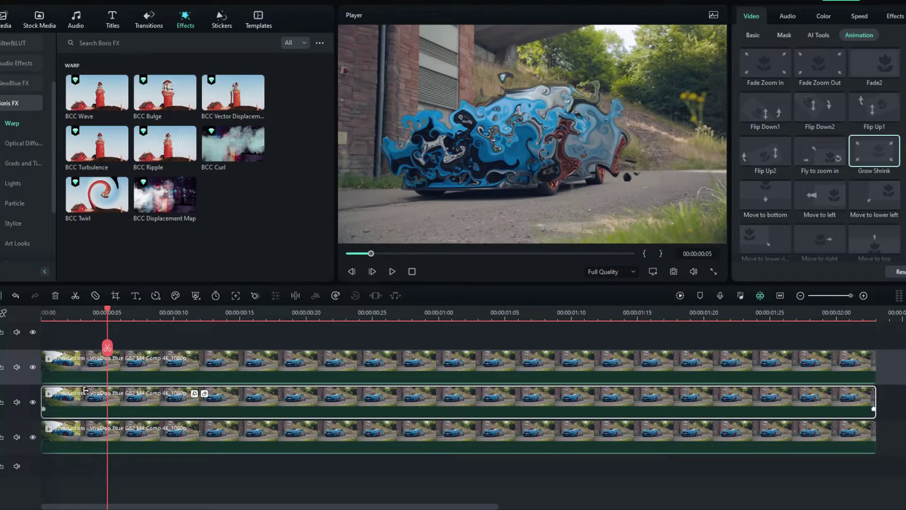
Trim the curl layer to run from 00:00:00:05 to 00:00:01:29
left_click(108, 392)
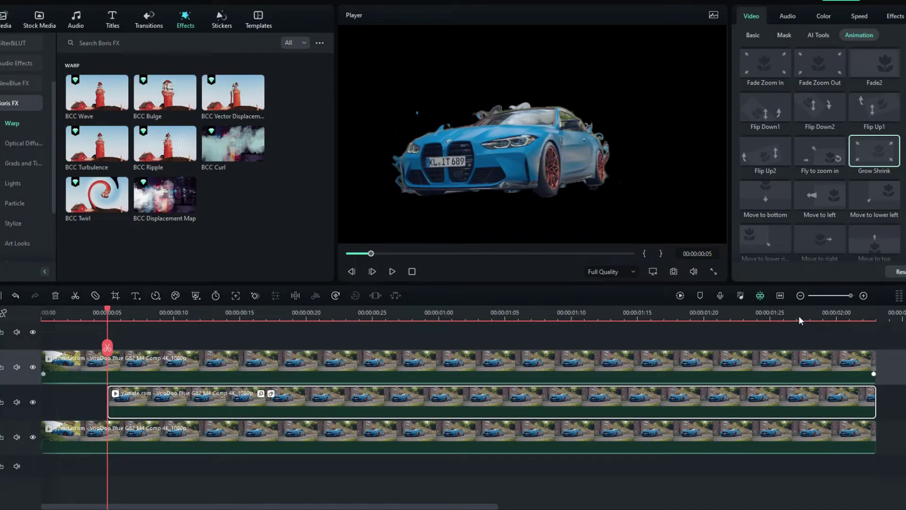
left_click(837, 316)
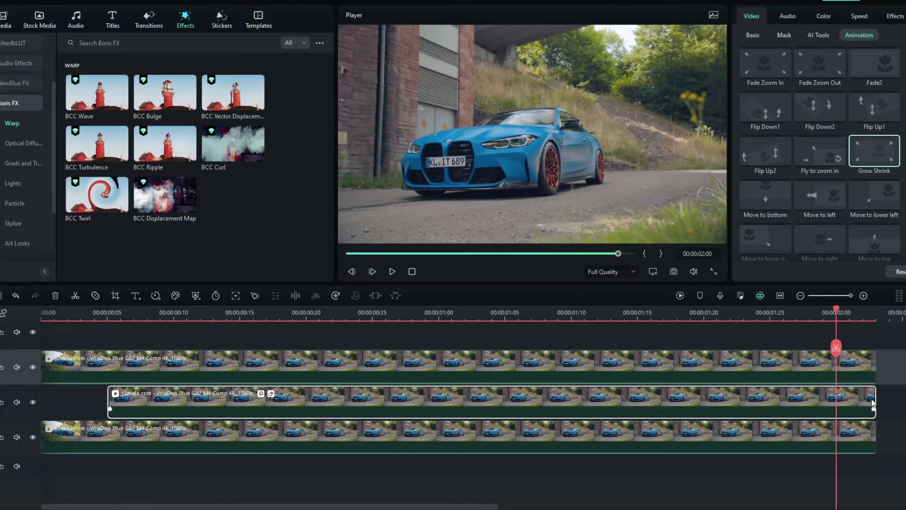
left_click(823, 319)
left_click_drag(872, 397, 809, 397)
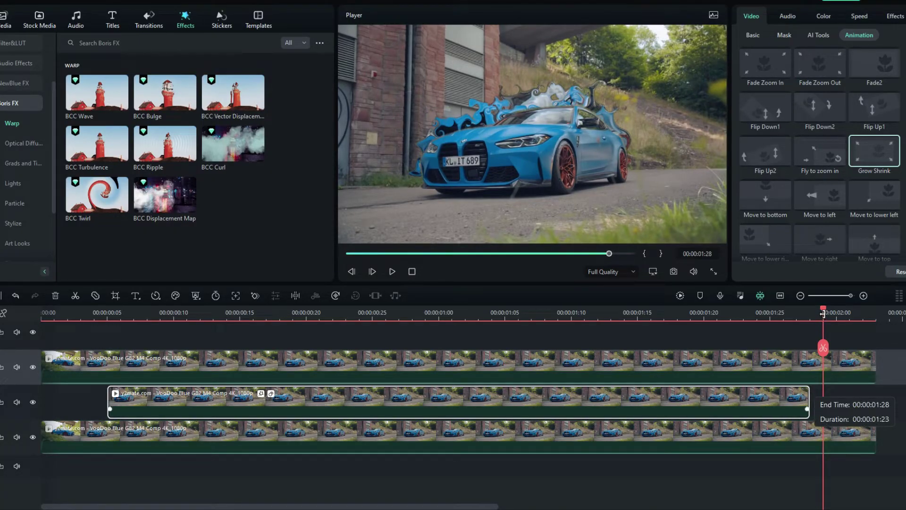
left_click_drag(807, 389, 823, 389)
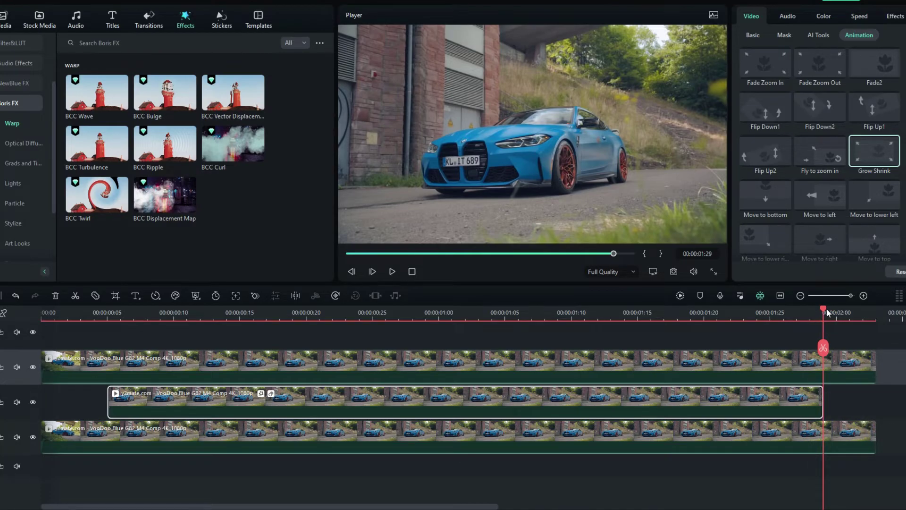
Render a smooth-playback preview of the timeline and rewind to review the effect
left_click(676, 299)
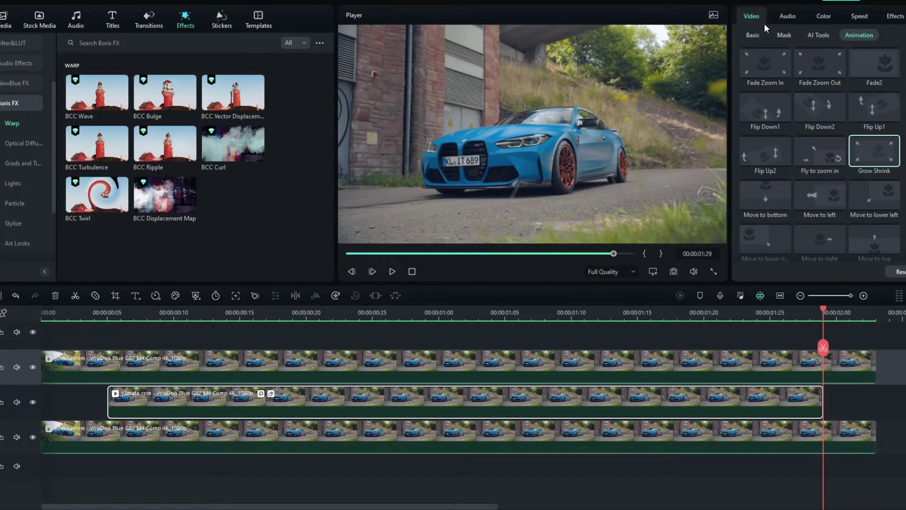
left_click(753, 35)
left_click_drag(824, 312, 55, 311)
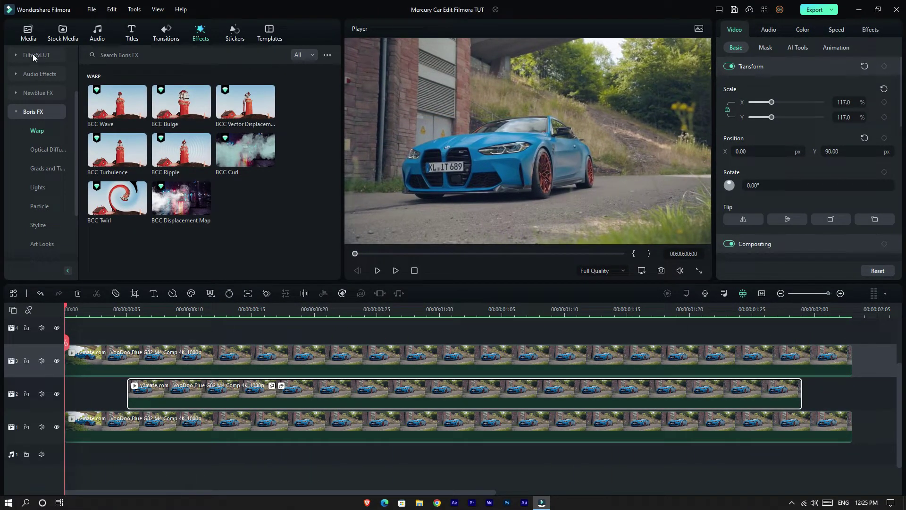
Return to the Media library and replay the mercury curl effect on the BMW several times
left_click(32, 39)
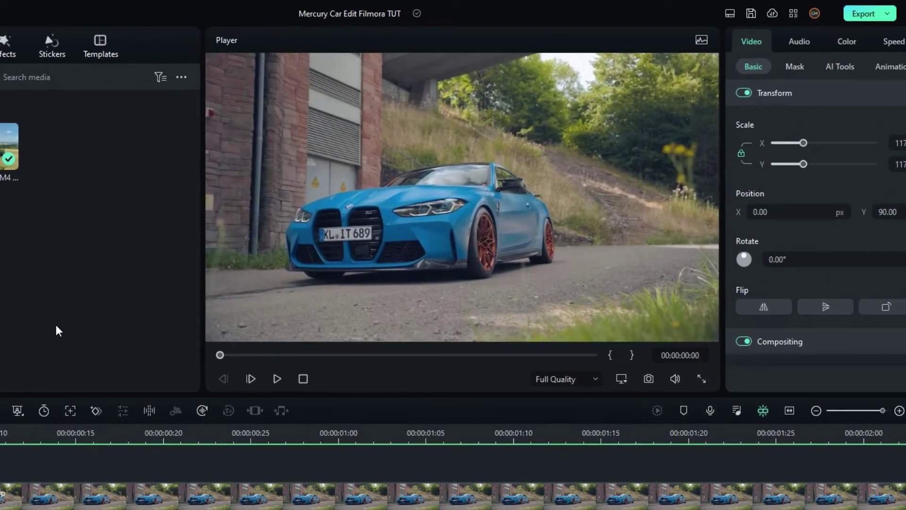
key("space")
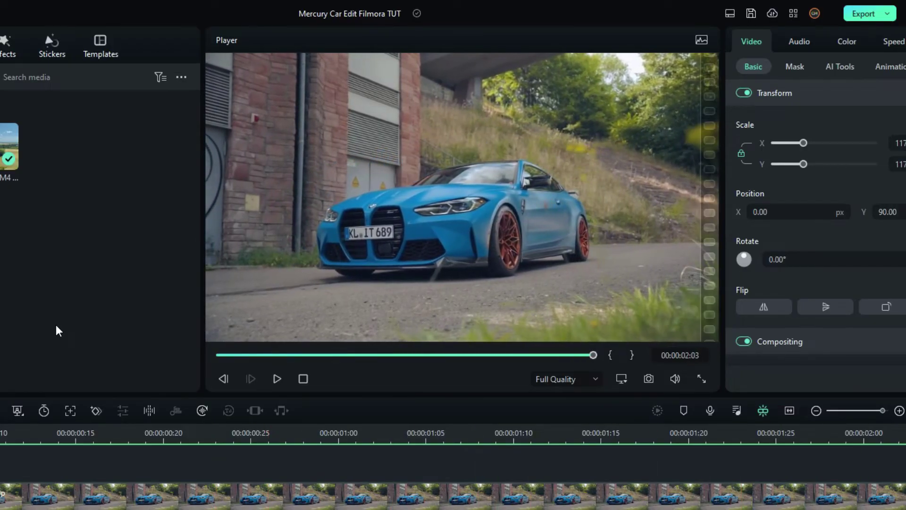
key("space")
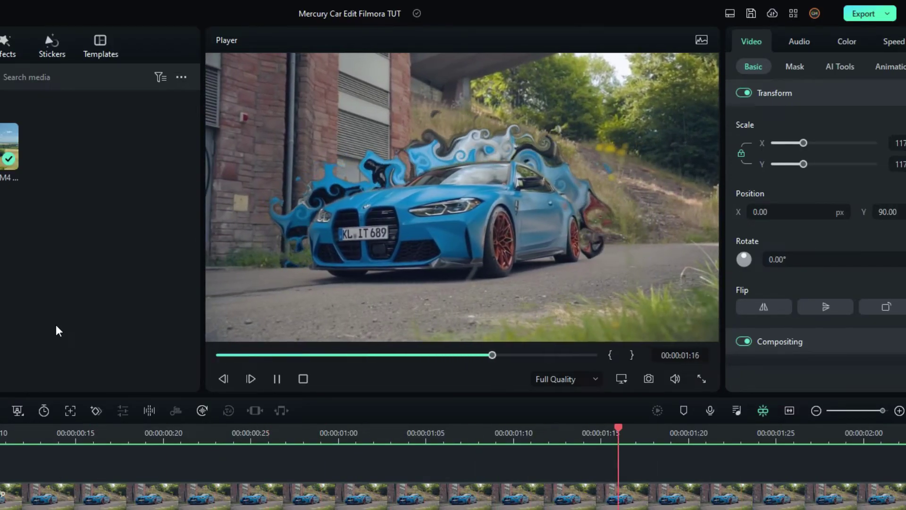
key("space")
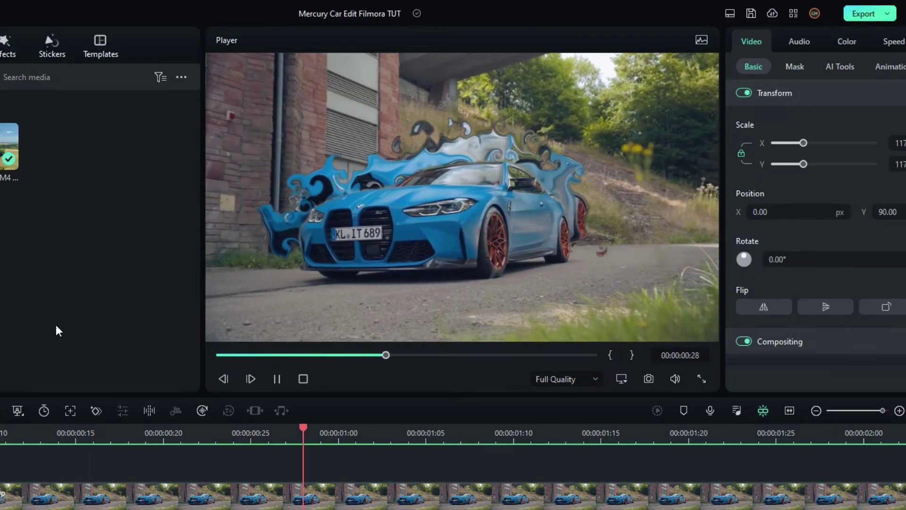
key("space")
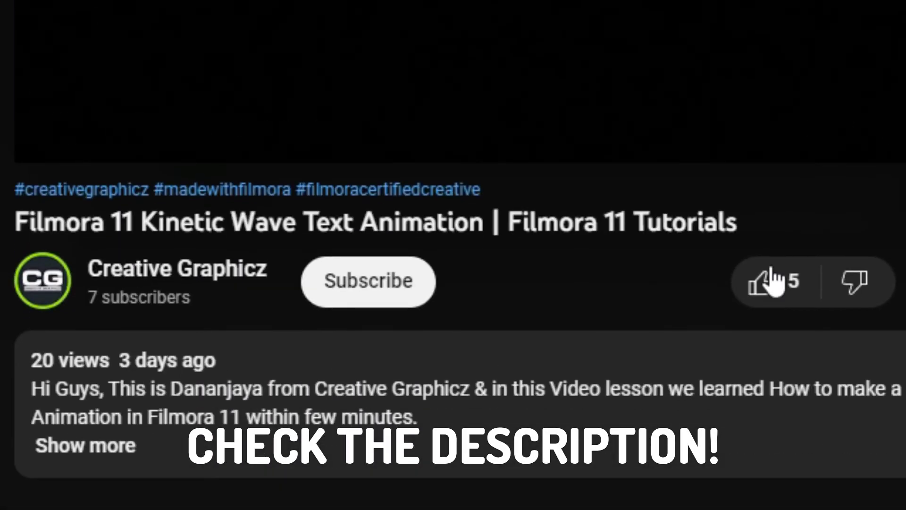
Like the video, subscribe with All notifications, and comment 'Cool Tutorials Bro...'
left_click(772, 278)
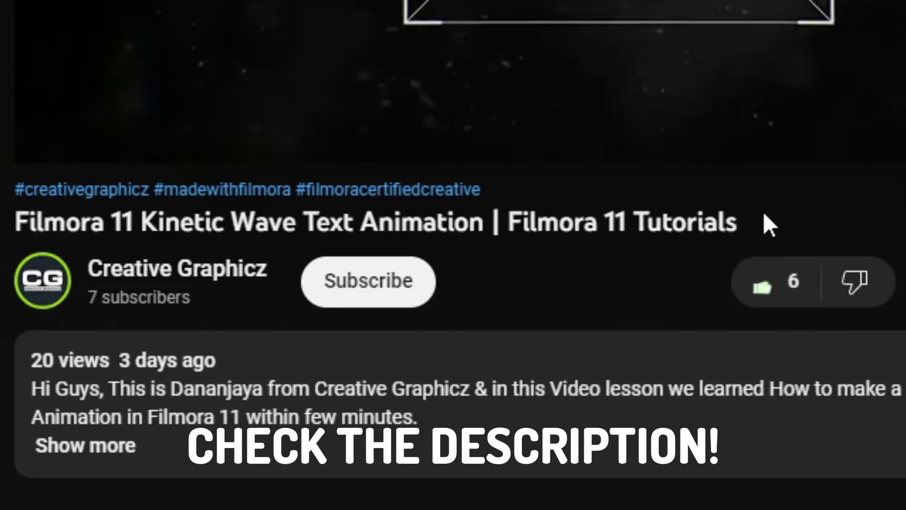
left_click(411, 297)
left_click(470, 290)
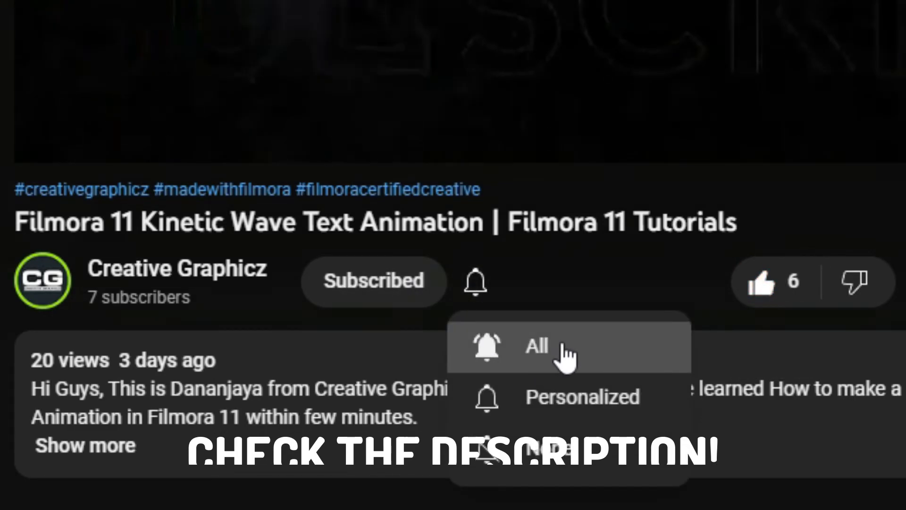
left_click(564, 345)
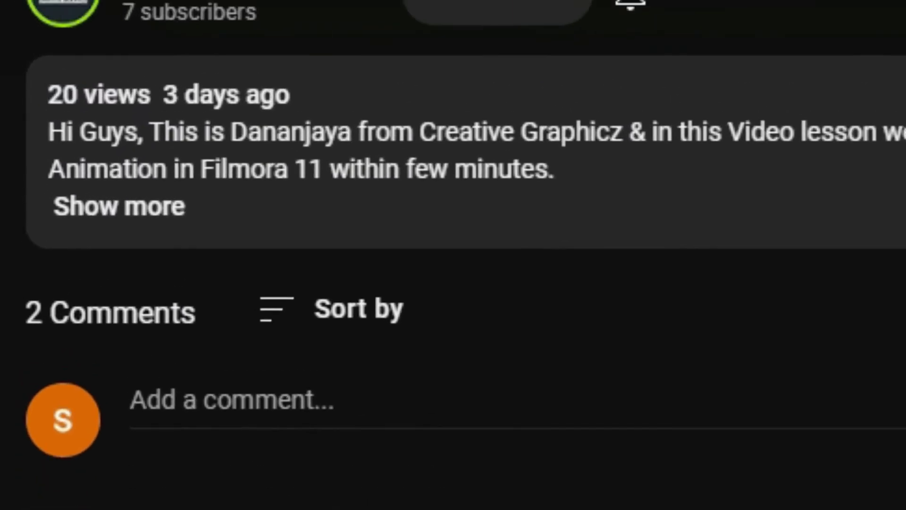
left_click(472, 411)
type("Cool Tutorials Bro...")
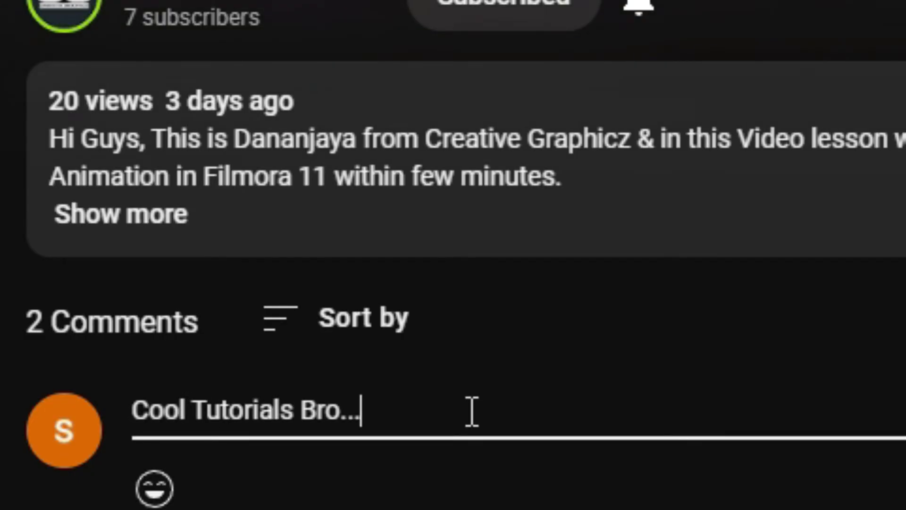